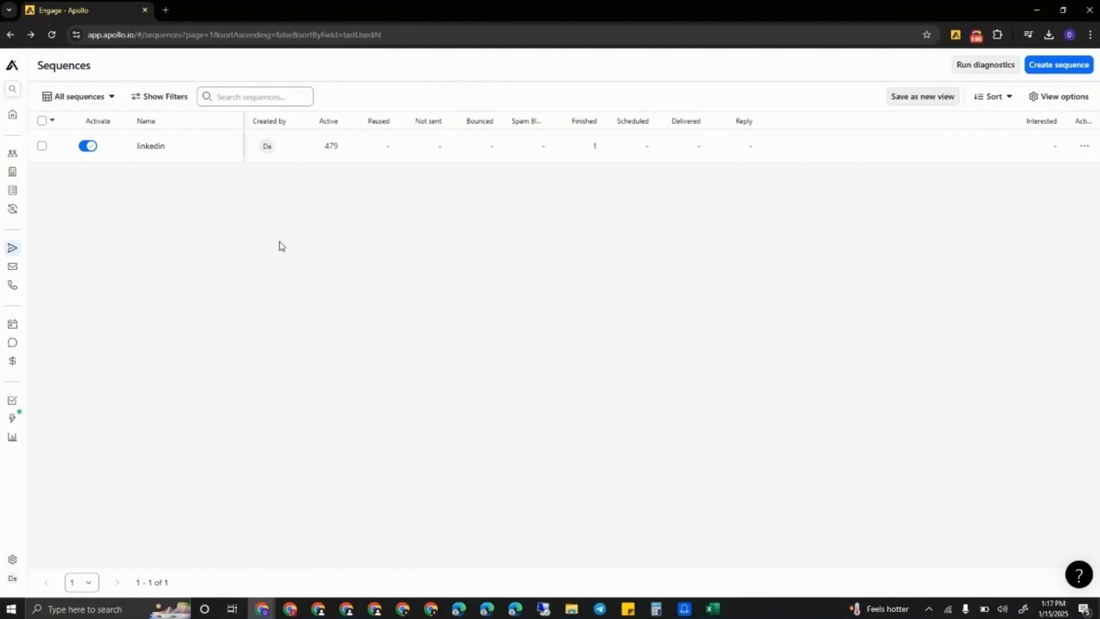
Create a new sequence from scratch named "Linkedin 2" with the Normal Business Hours schedule
{"action": "mouse_move", "coordinate": [24, 142]}
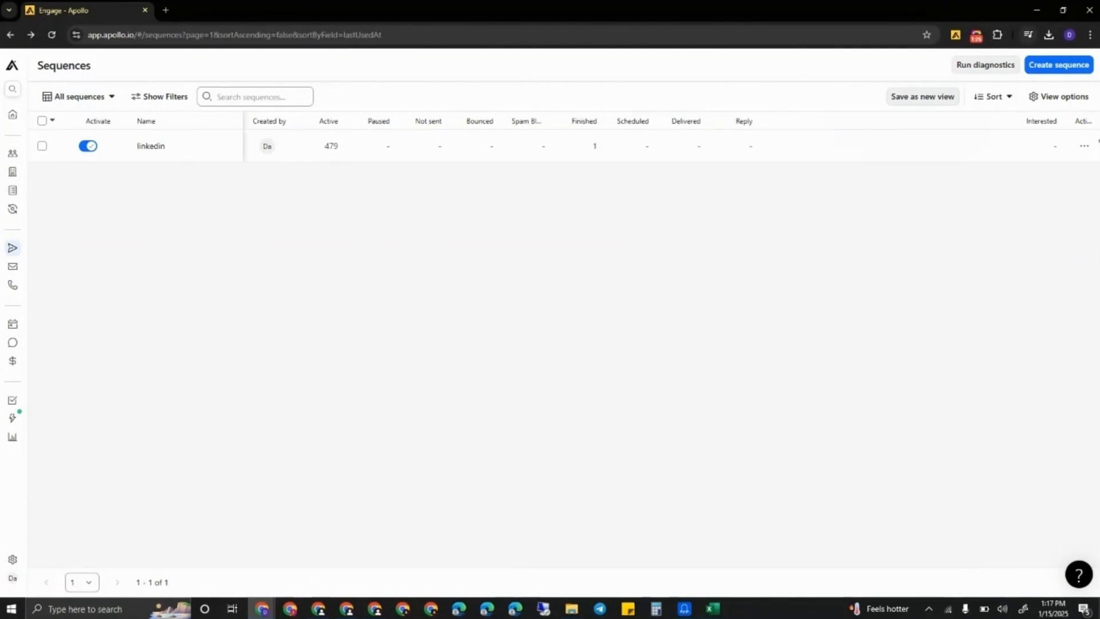
{"action": "left_click", "coordinate": [1075, 65]}
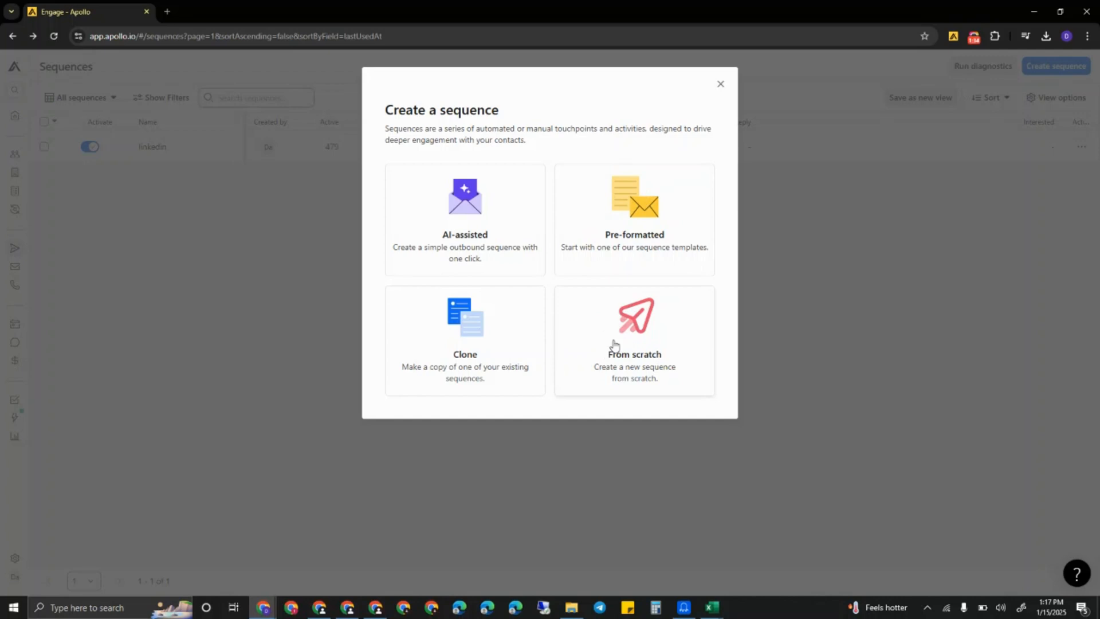
{"action": "left_click", "coordinate": [627, 337]}
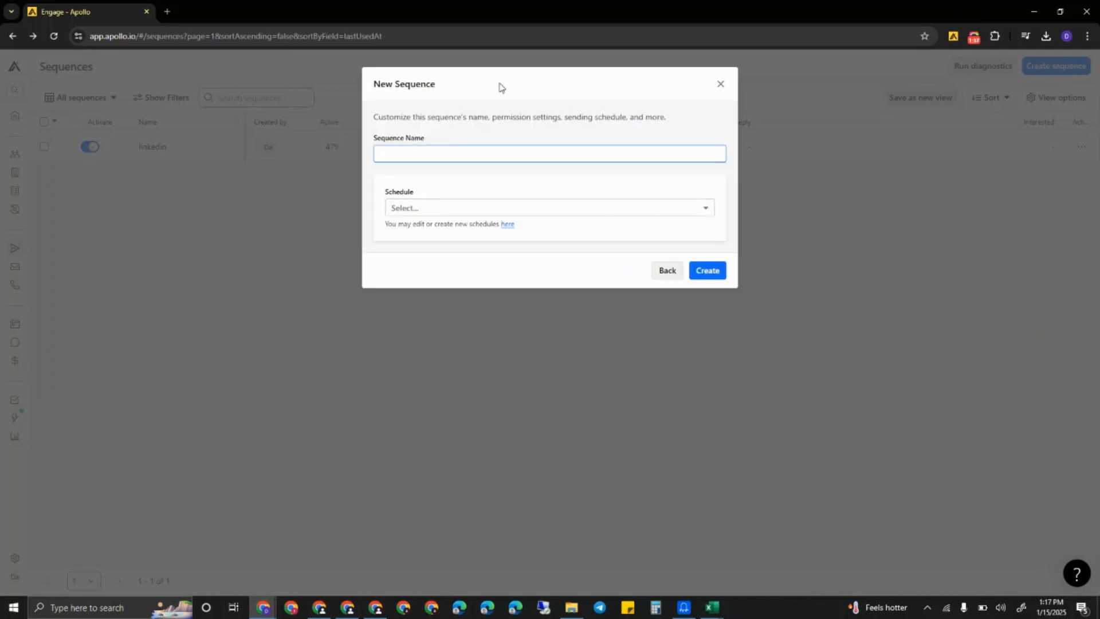
{"action": "left_click", "coordinate": [430, 155]}
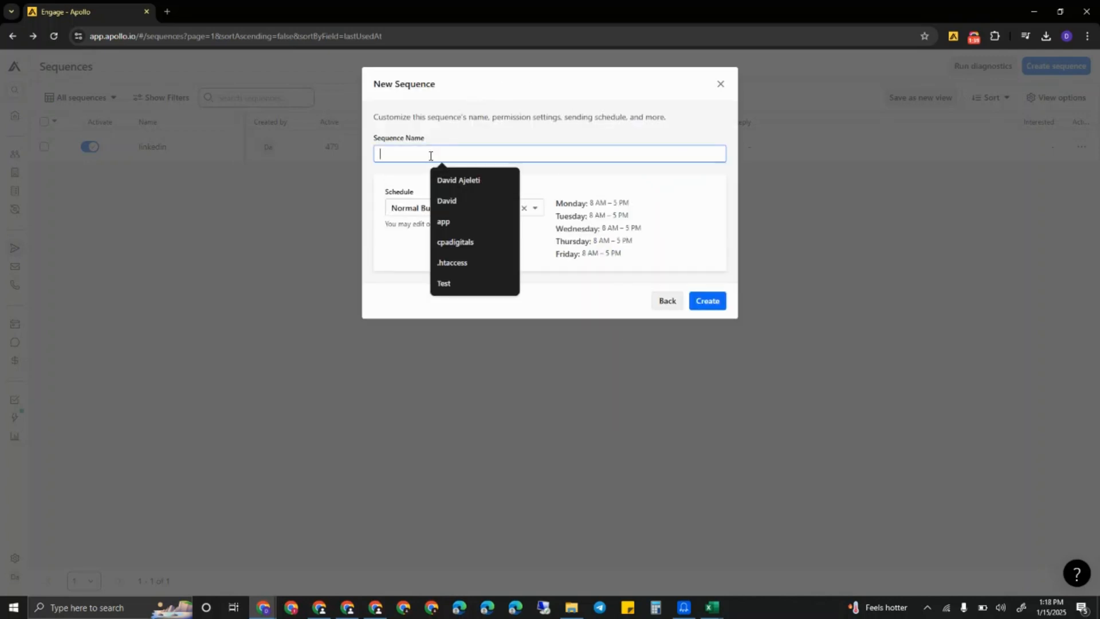
{"action": "type", "text": "Linkedin 2"}
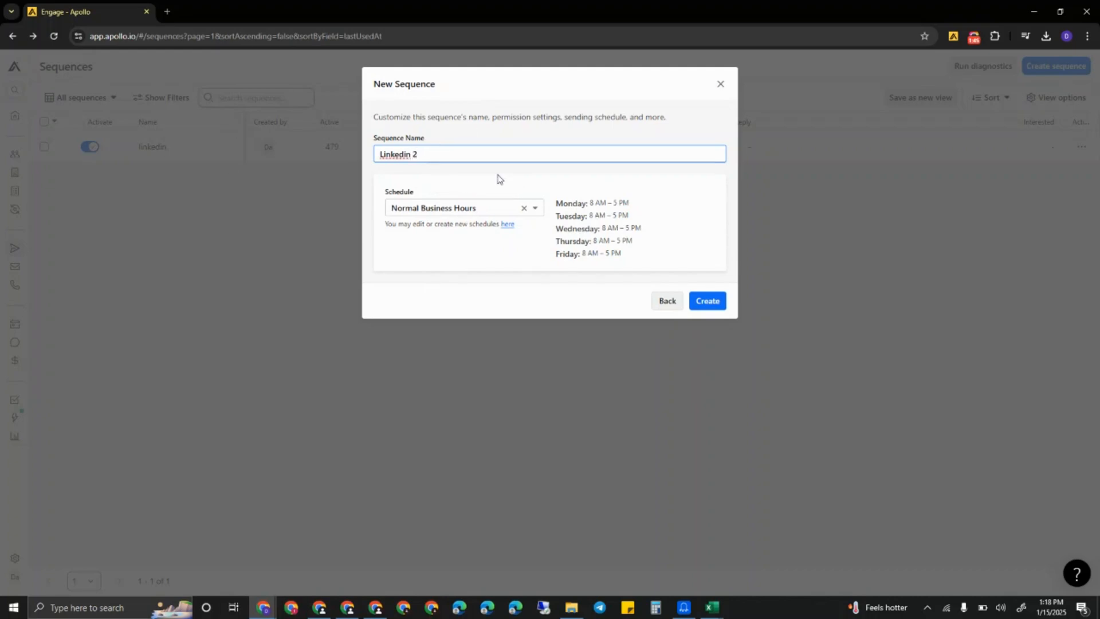
{"action": "left_click", "coordinate": [532, 208]}
{"action": "left_click", "coordinate": [537, 190]}
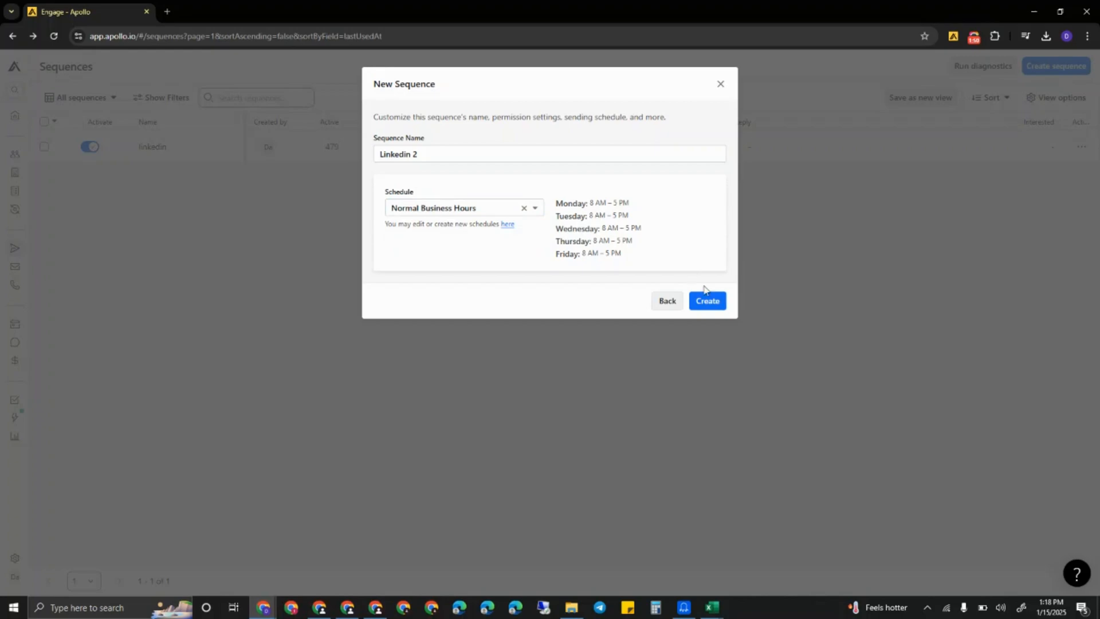
{"action": "left_click", "coordinate": [710, 301]}
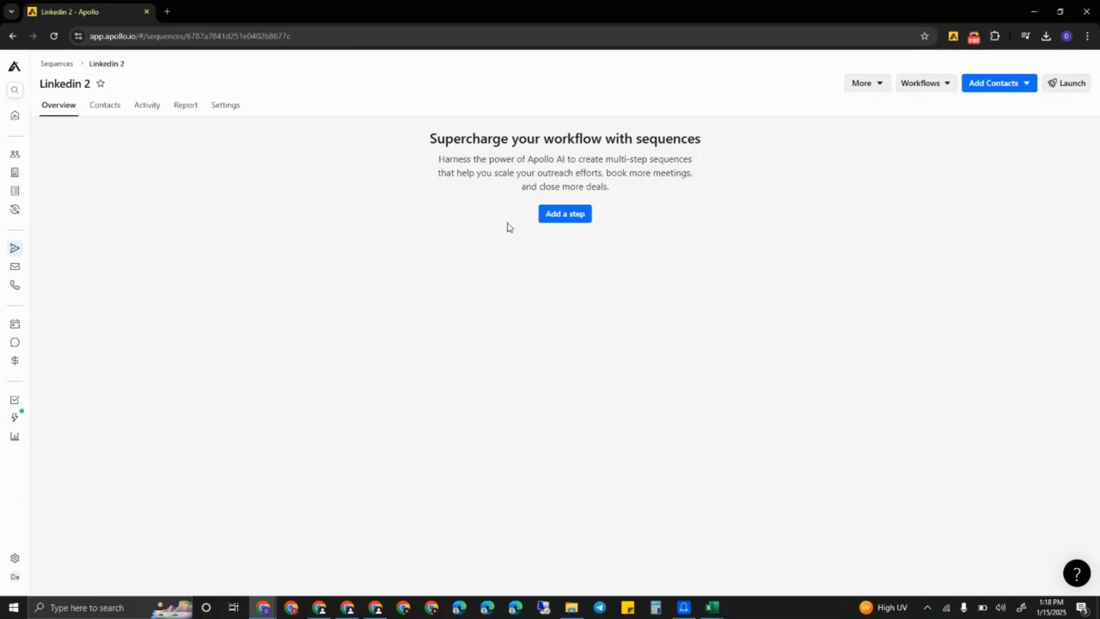
Add a LinkedIn connection request step with medium priority that starts immediately after the contact is added to the sequence
{"action": "left_click", "coordinate": [544, 216]}
{"action": "scroll", "coordinate": [576, 220], "scroll_direction": "down", "scroll_amount": 2}
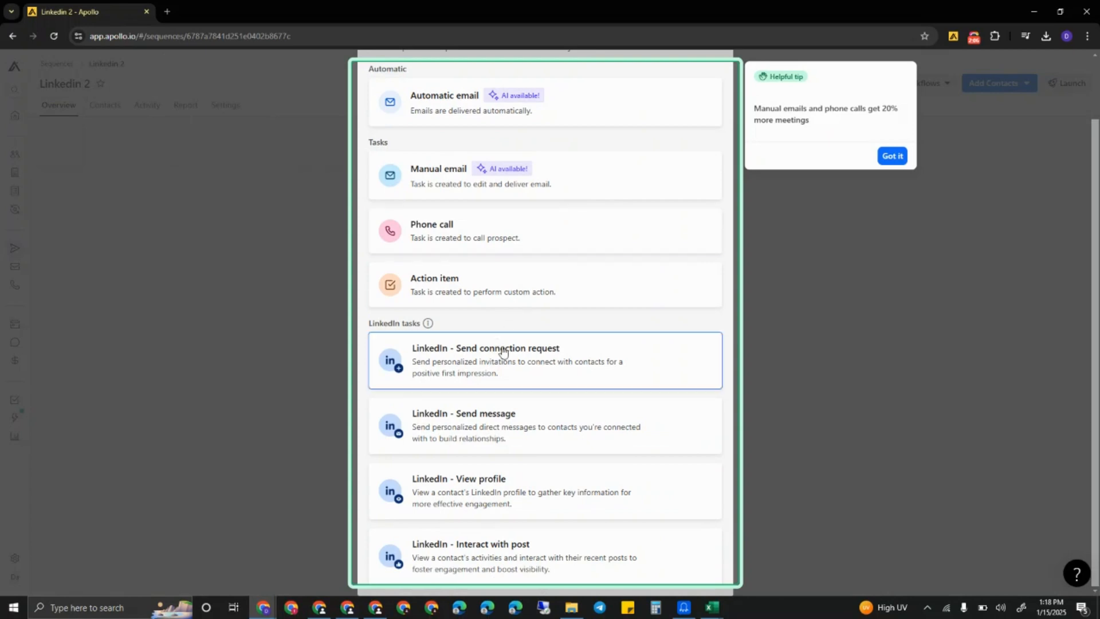
{"action": "left_click", "coordinate": [513, 366]}
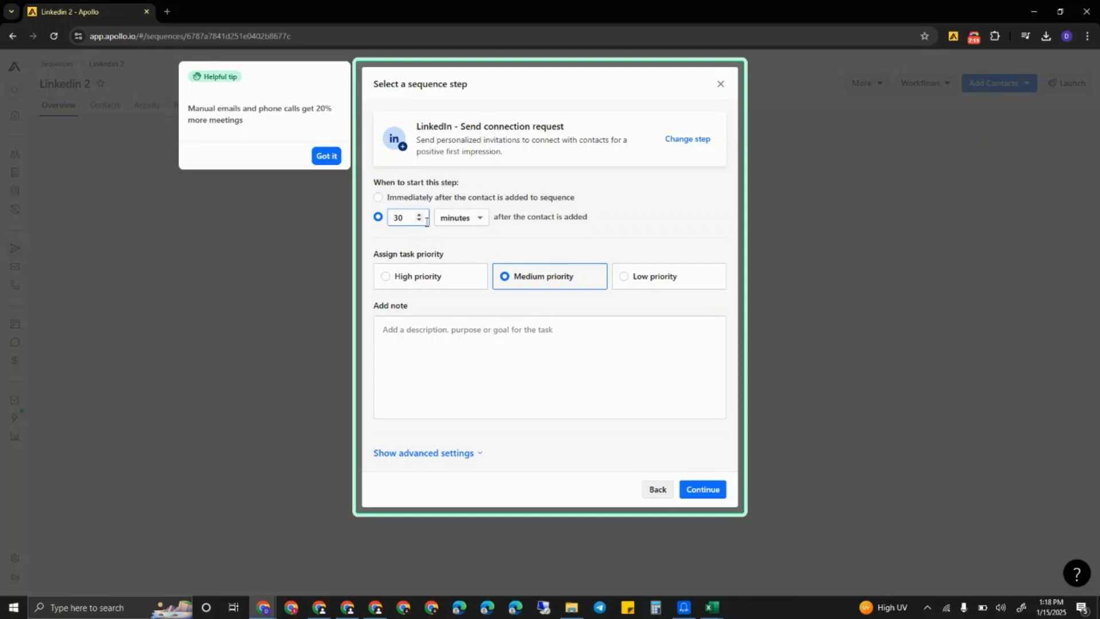
{"action": "left_click", "coordinate": [378, 199]}
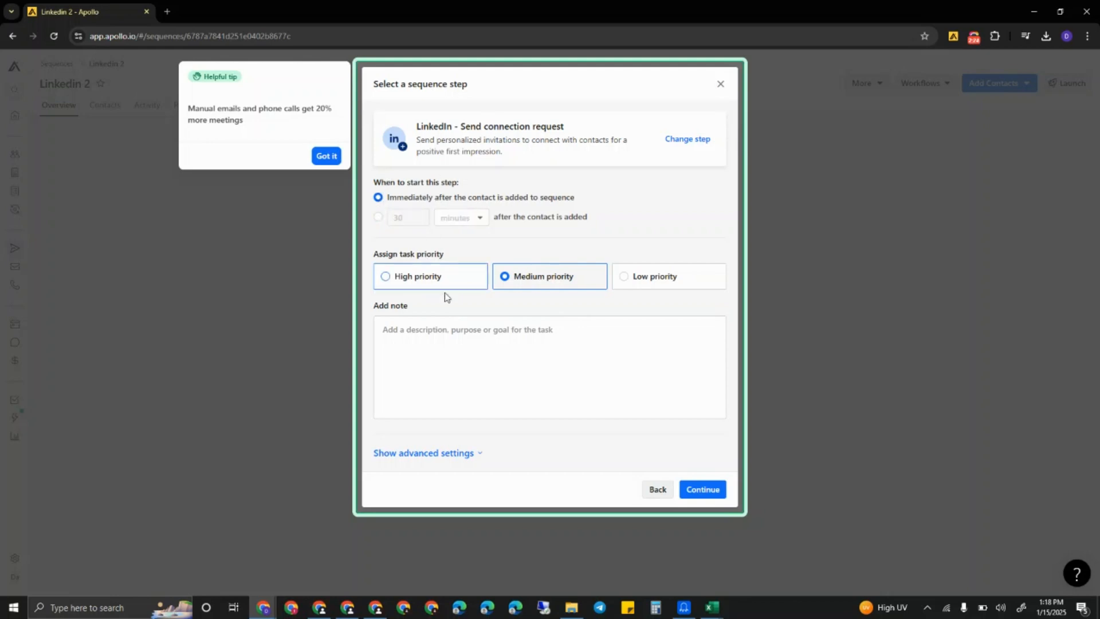
{"action": "left_click", "coordinate": [581, 403]}
{"action": "left_click", "coordinate": [704, 488]}
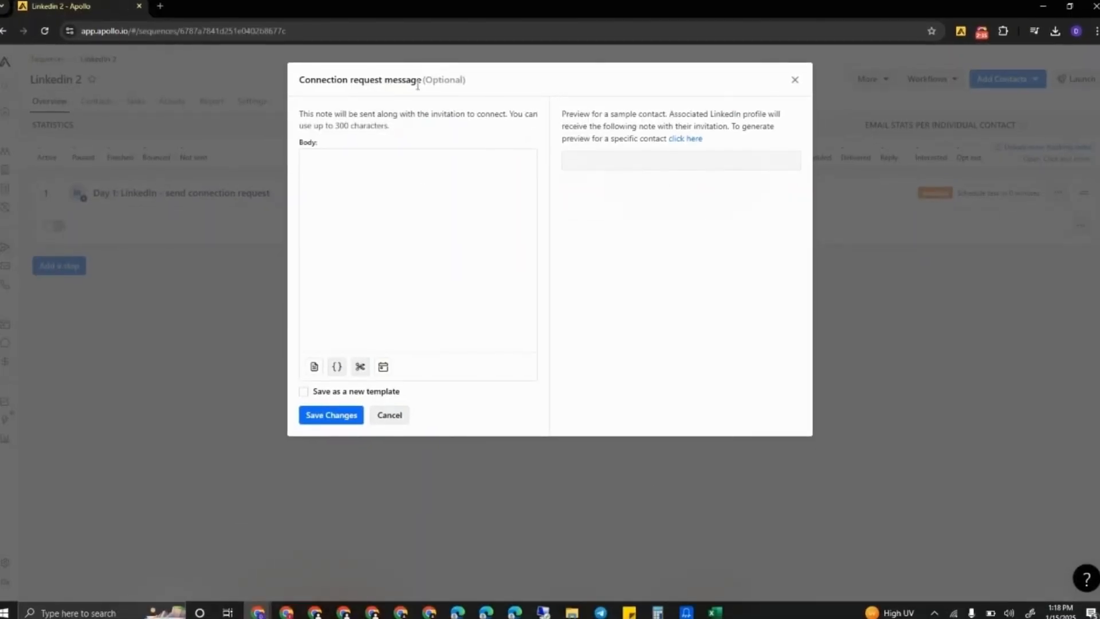
Fill the connection request message by cloning the "connection request" template
{"action": "left_click_drag", "start_coordinate": [469, 86], "coordinate": [423, 92]}
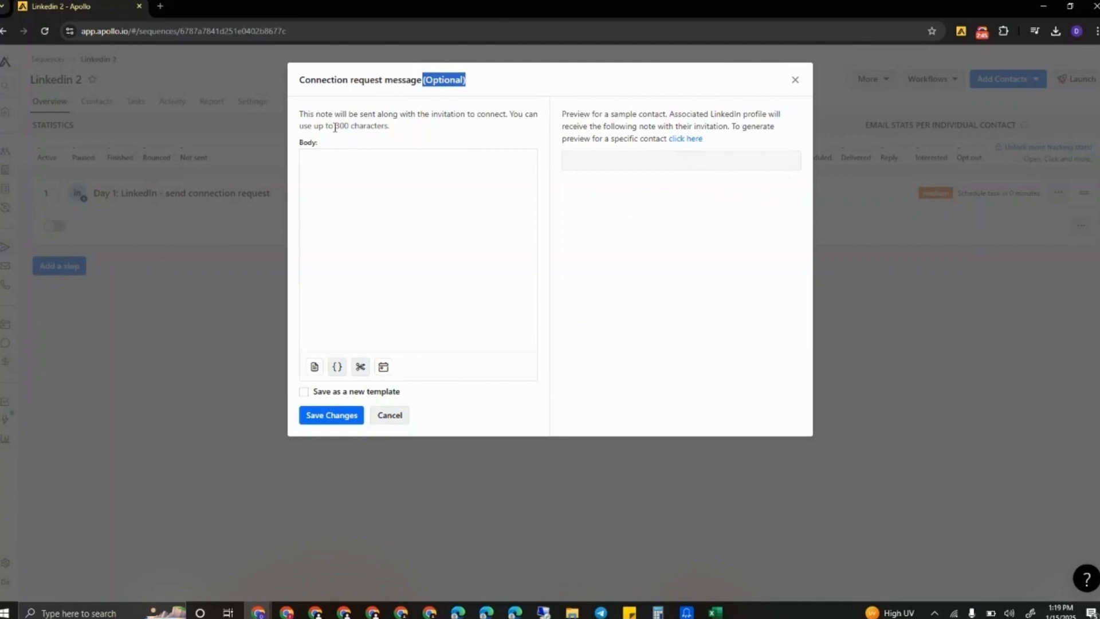
{"action": "left_click_drag", "start_coordinate": [335, 126], "coordinate": [390, 140]}
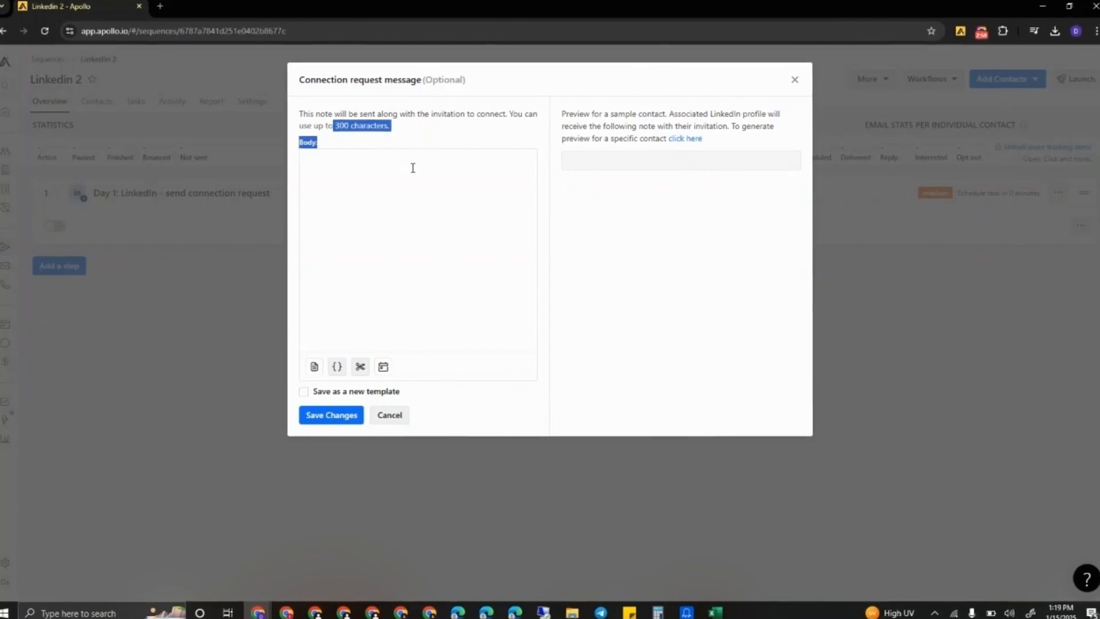
{"action": "left_click", "coordinate": [404, 126]}
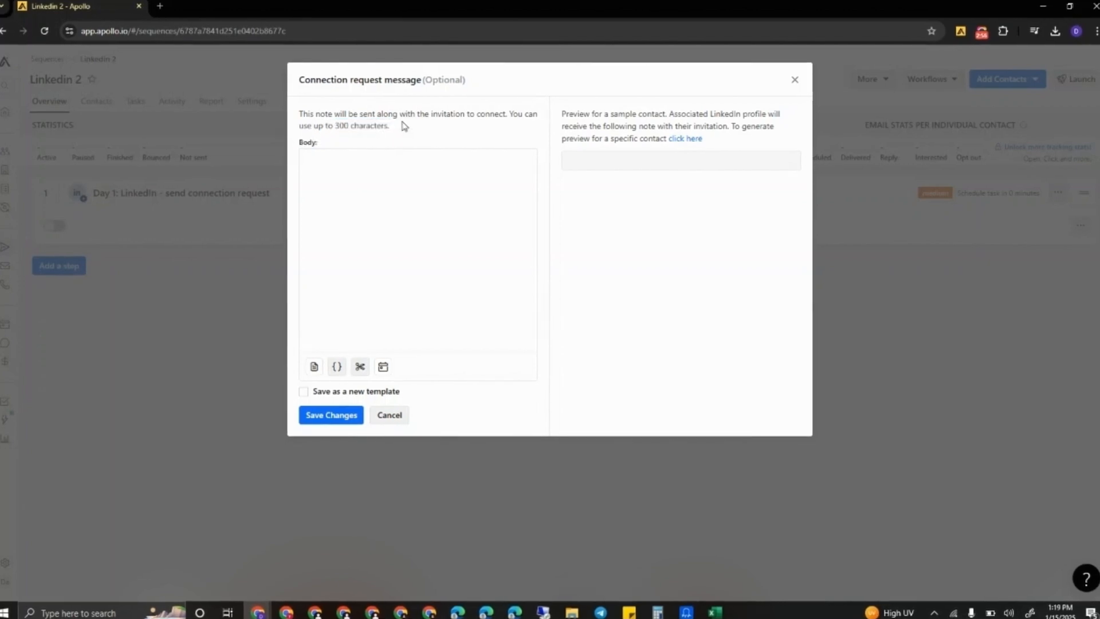
{"action": "left_click", "coordinate": [410, 177]}
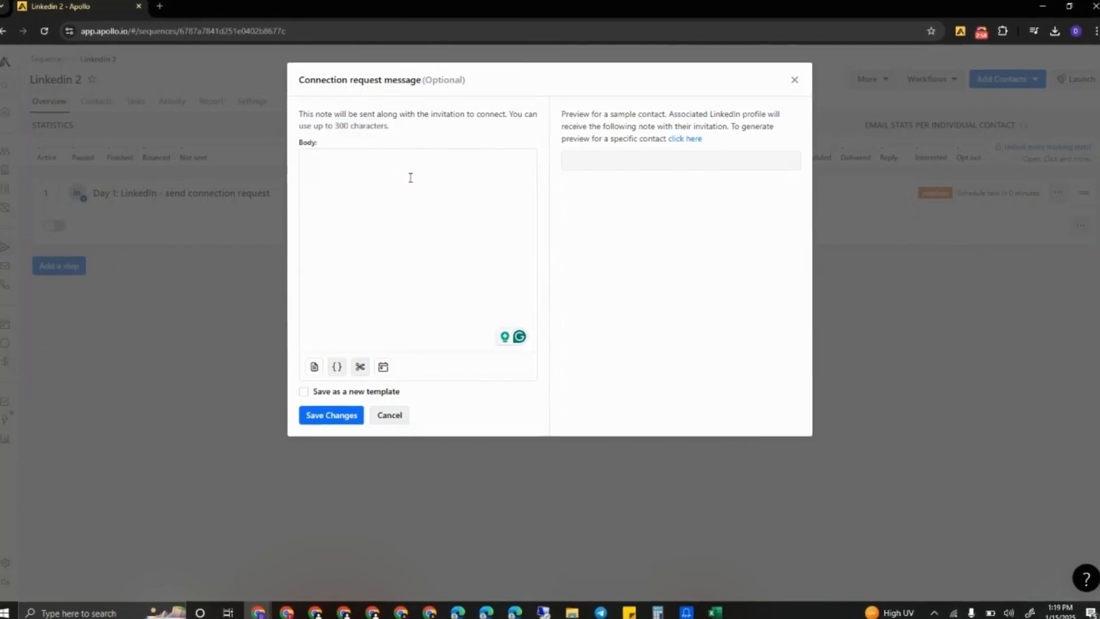
{"action": "left_click", "coordinate": [316, 367]}
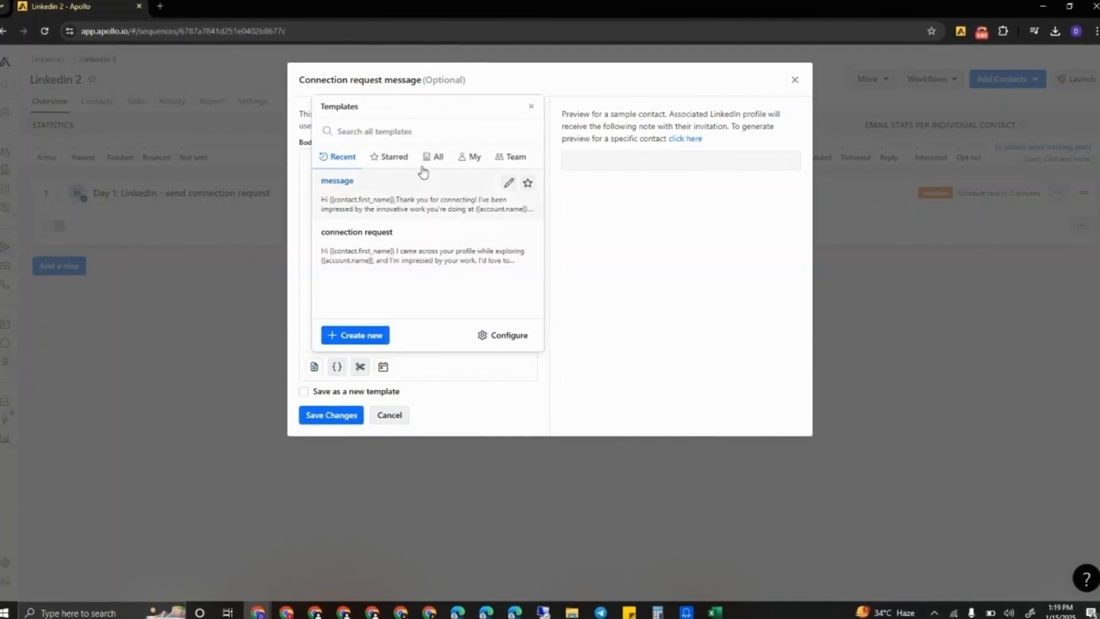
{"action": "left_click", "coordinate": [400, 241]}
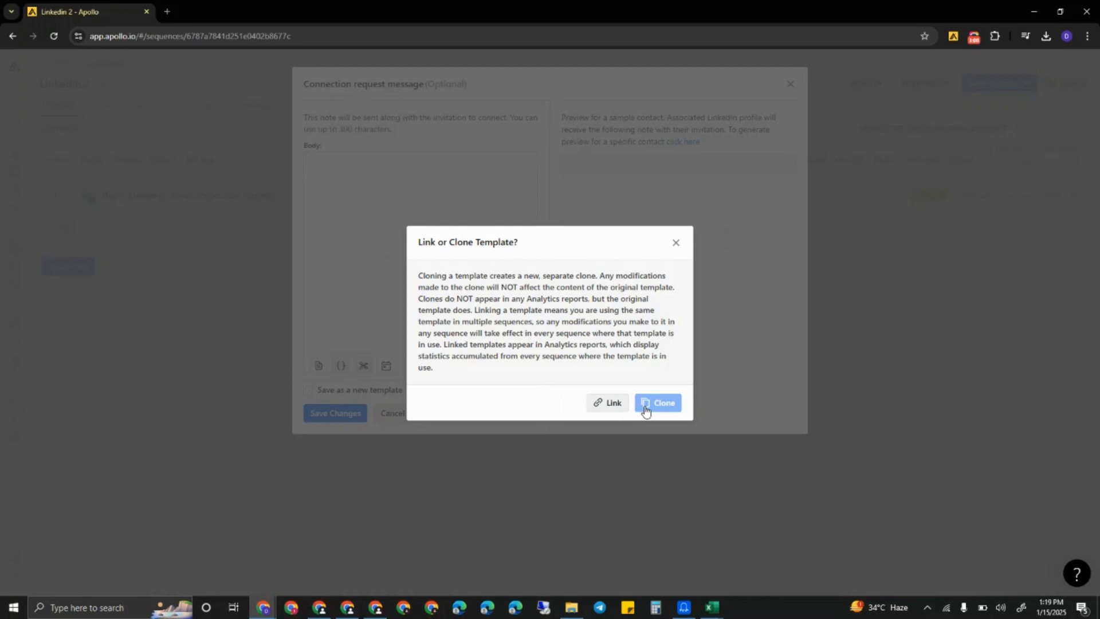
{"action": "left_click", "coordinate": [644, 411]}
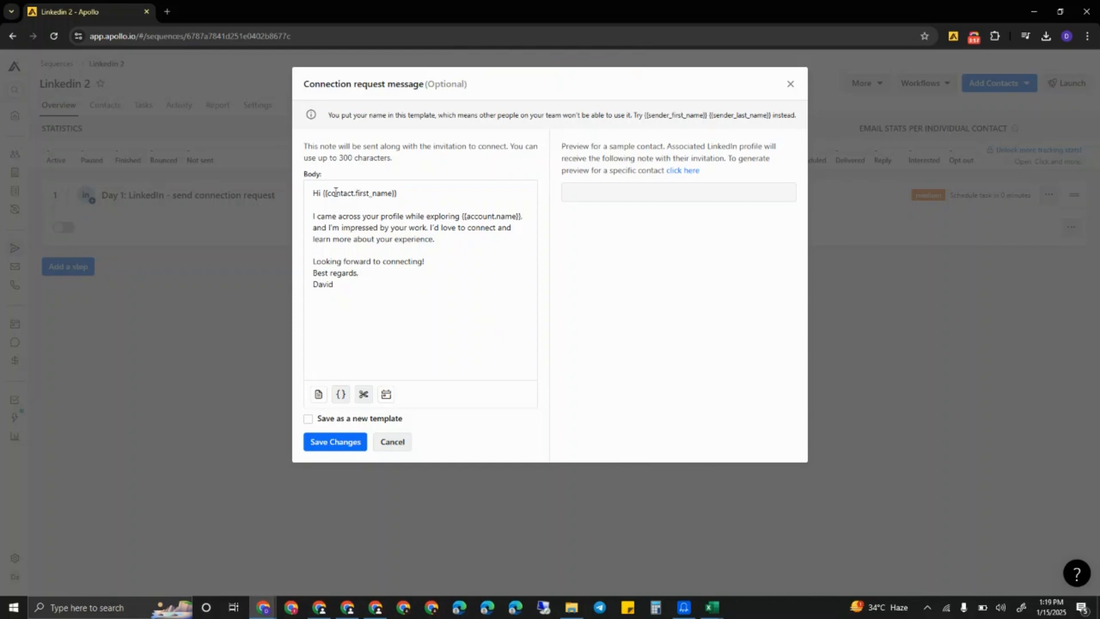
Preview the connection request message for the first listed contact and compare it with the template text
{"action": "left_click", "coordinate": [683, 170]}
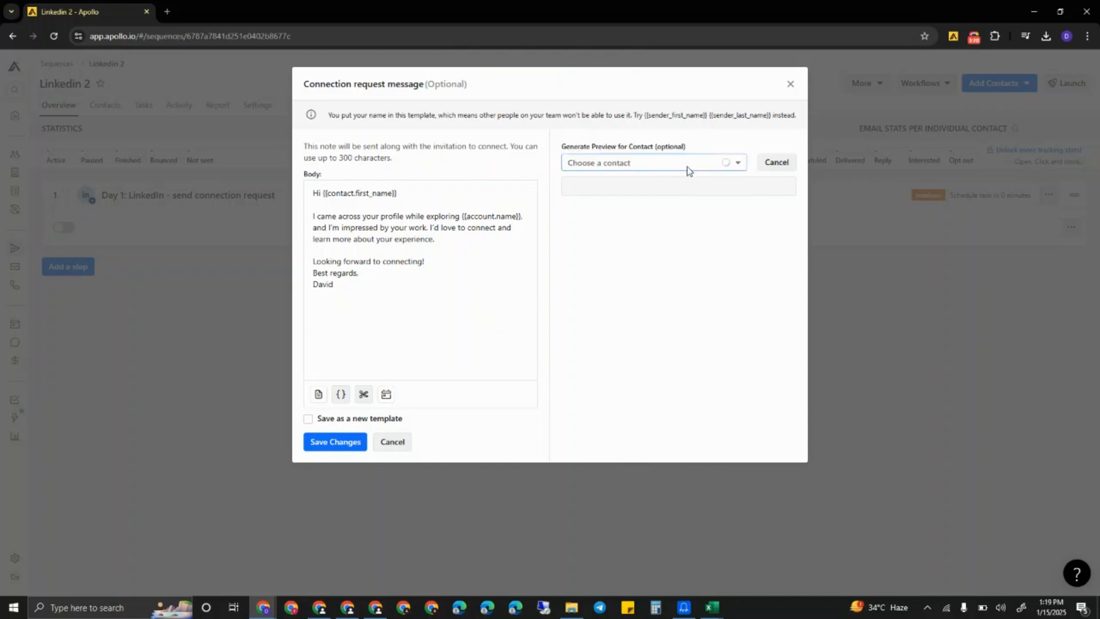
{"action": "left_click", "coordinate": [631, 205]}
{"action": "left_click", "coordinate": [737, 166]}
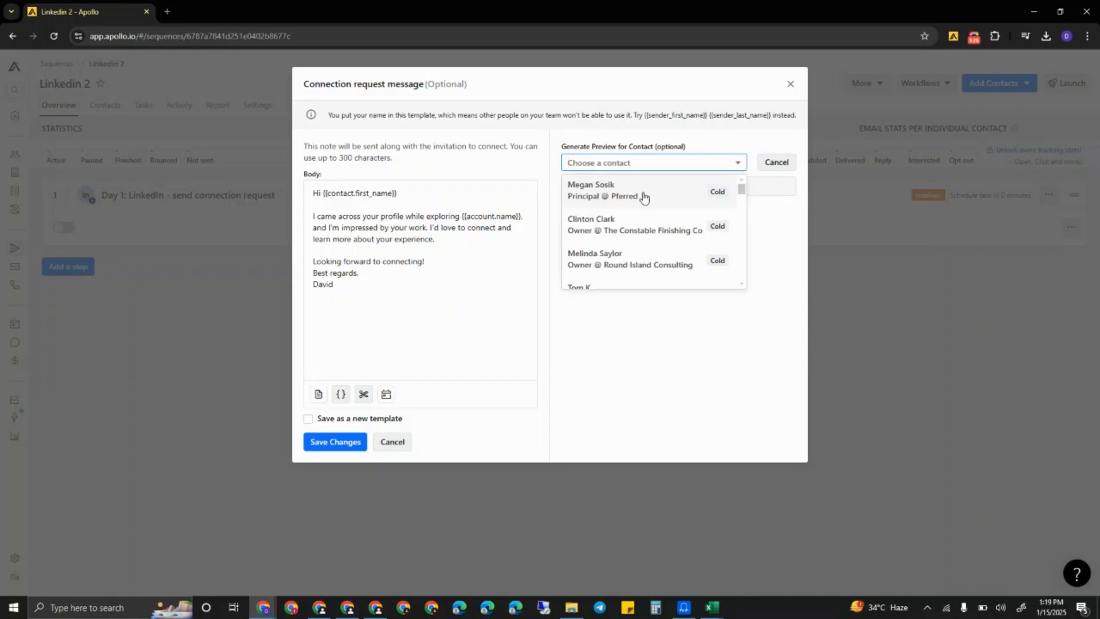
{"action": "left_click", "coordinate": [642, 194]}
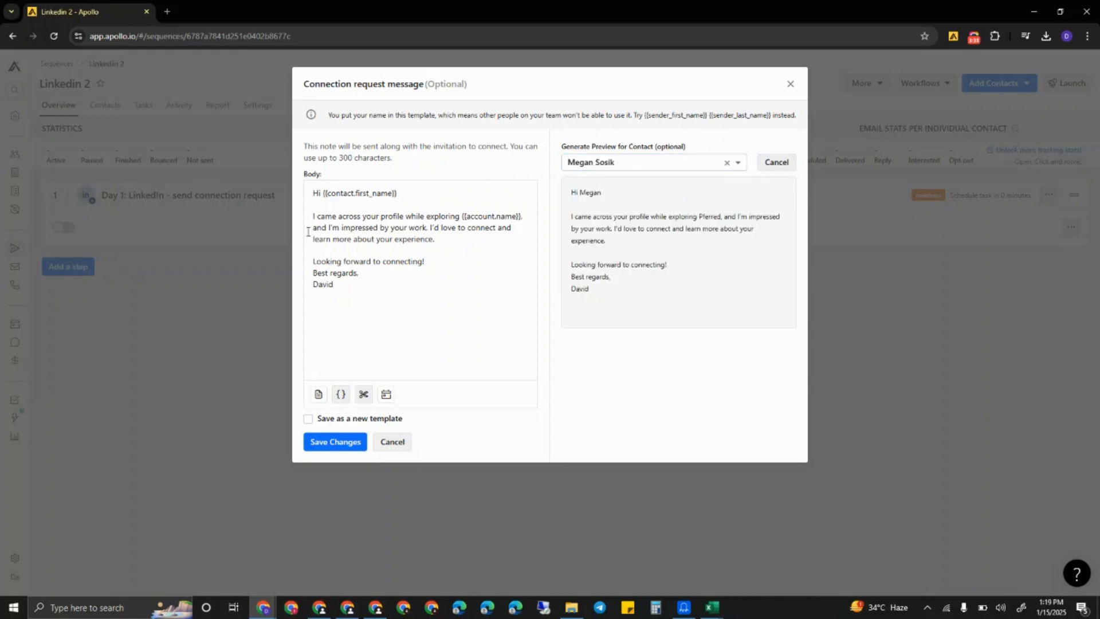
{"action": "double_click", "coordinate": [705, 215]}
{"action": "left_click", "coordinate": [359, 298]}
{"action": "left_click_drag", "start_coordinate": [359, 299], "coordinate": [311, 197]}
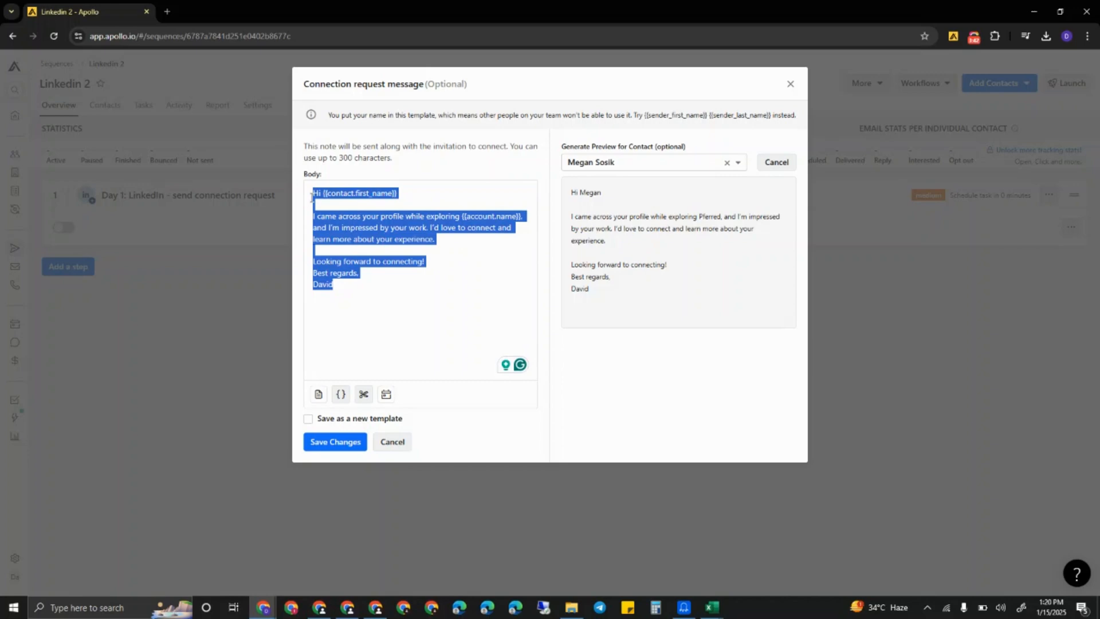
Save the connection request message and activate it in the Day 1 step
{"action": "left_click_drag", "start_coordinate": [395, 158], "coordinate": [299, 153]}
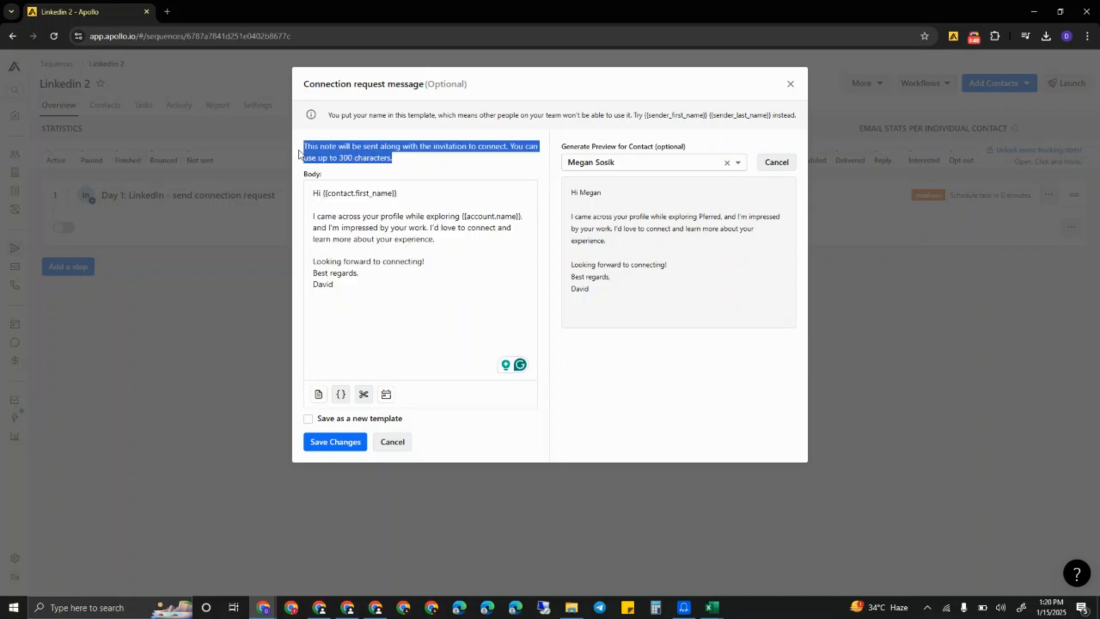
{"action": "left_click", "coordinate": [333, 441]}
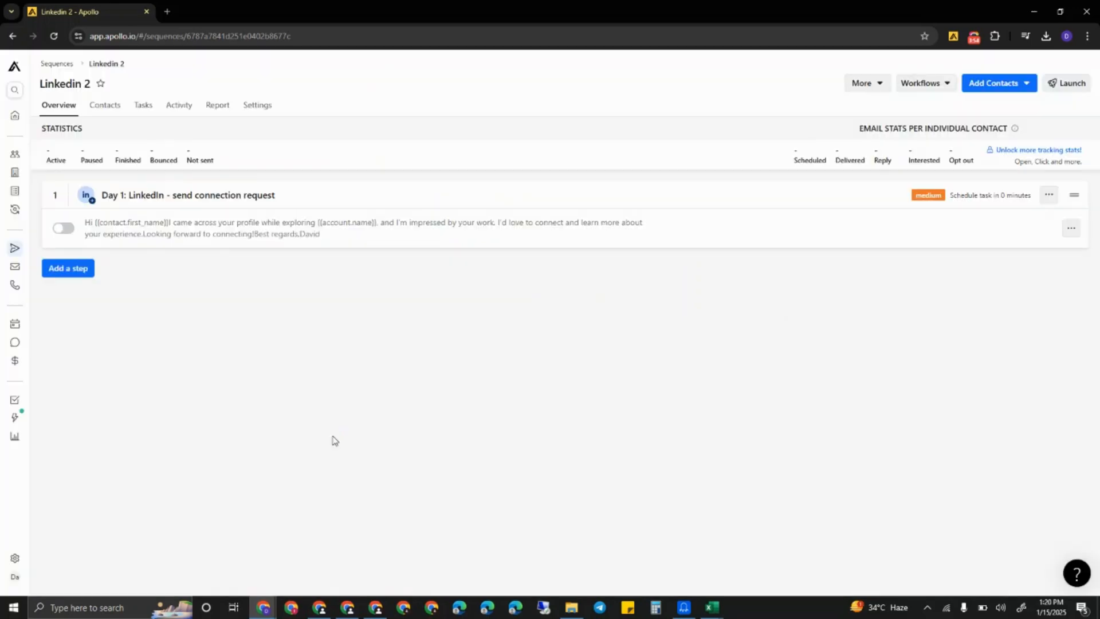
{"action": "left_click", "coordinate": [69, 227]}
Add a LinkedIn send message step with medium priority, scheduled 3 days after the previous step
{"action": "left_click", "coordinate": [58, 275]}
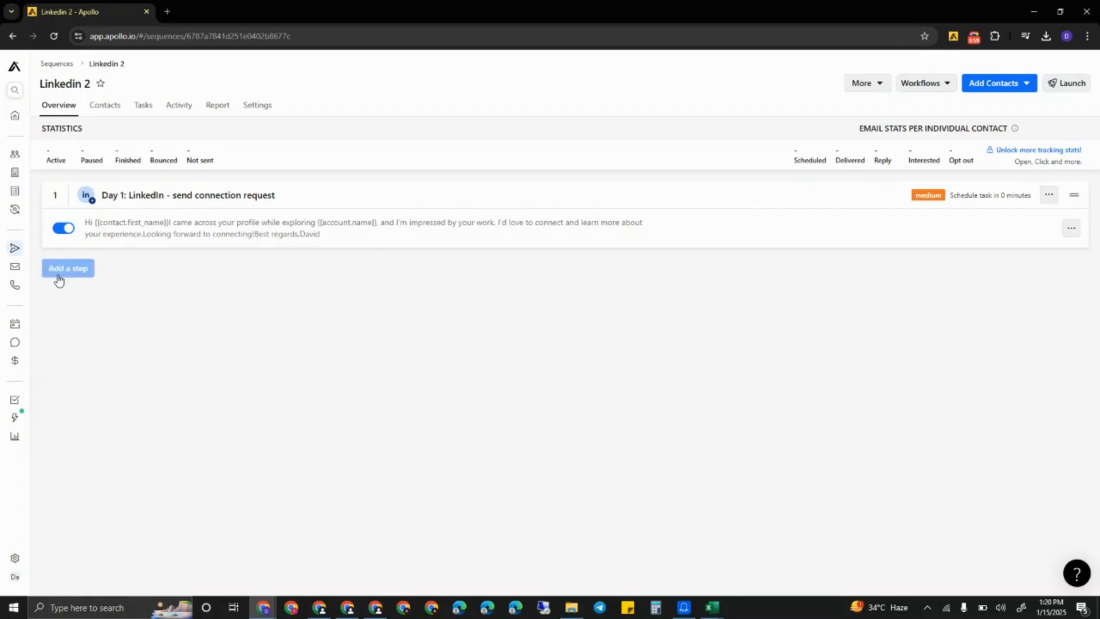
{"action": "scroll", "coordinate": [483, 394], "scroll_direction": "down", "scroll_amount": 3}
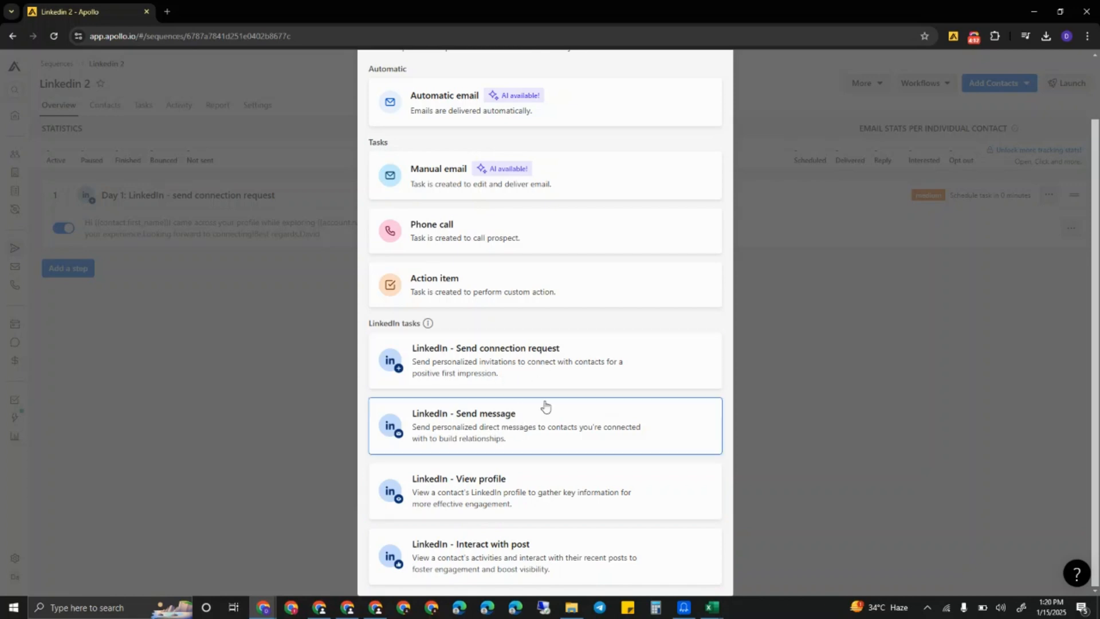
{"action": "left_click", "coordinate": [507, 438]}
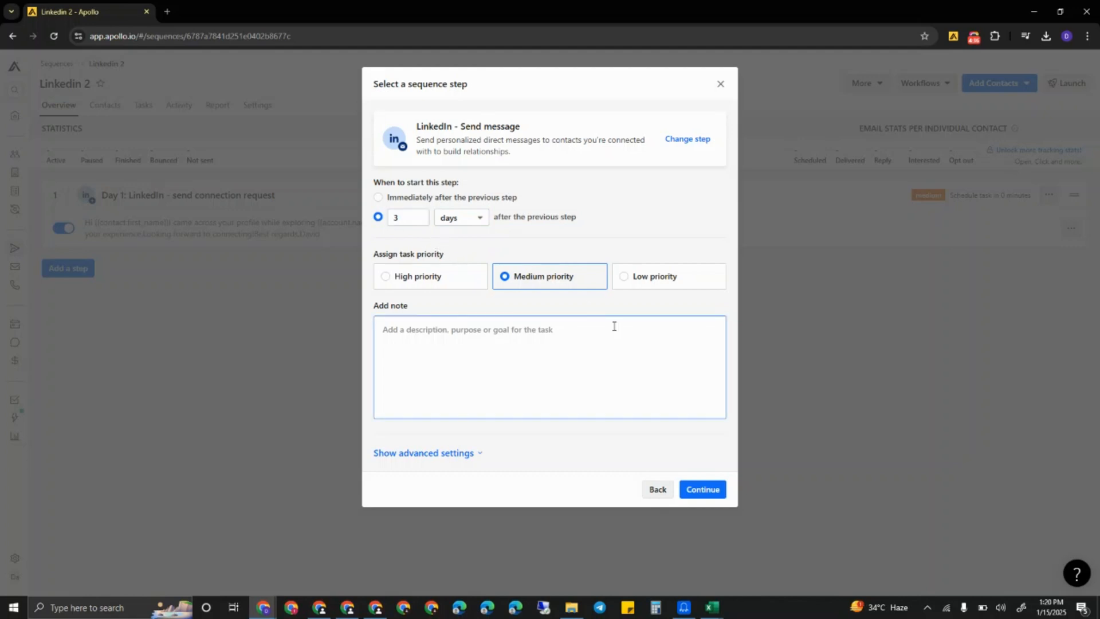
{"action": "left_click", "coordinate": [711, 489]}
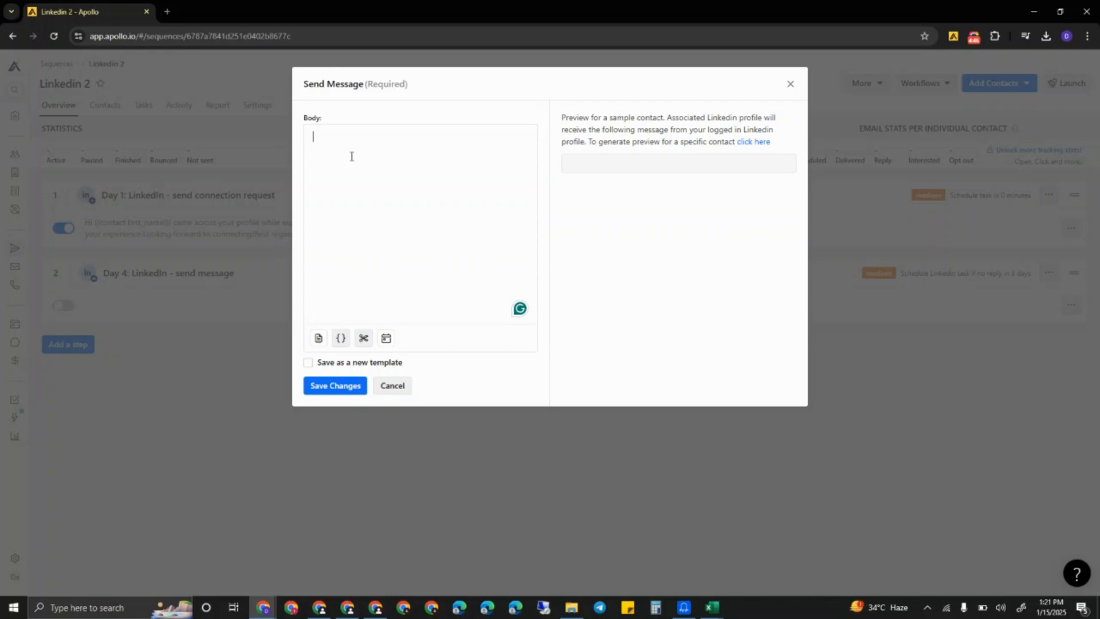
Fill the body of the Day 4 LinkedIn message by cloning the "message" template
{"action": "left_click", "coordinate": [318, 339]}
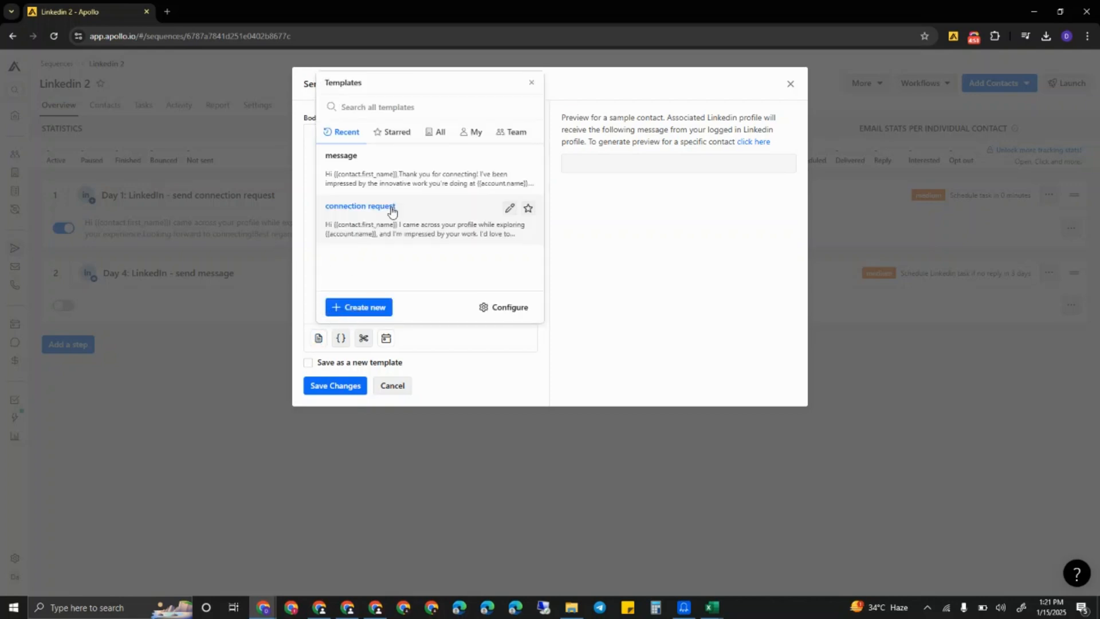
{"action": "left_click", "coordinate": [428, 172]}
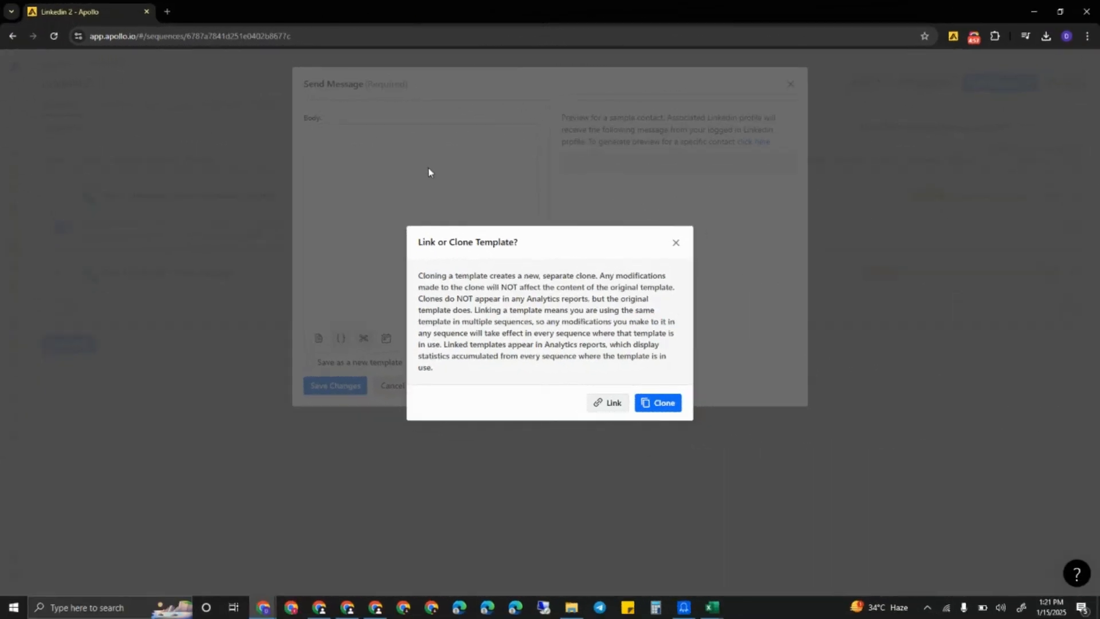
{"action": "left_click", "coordinate": [663, 408]}
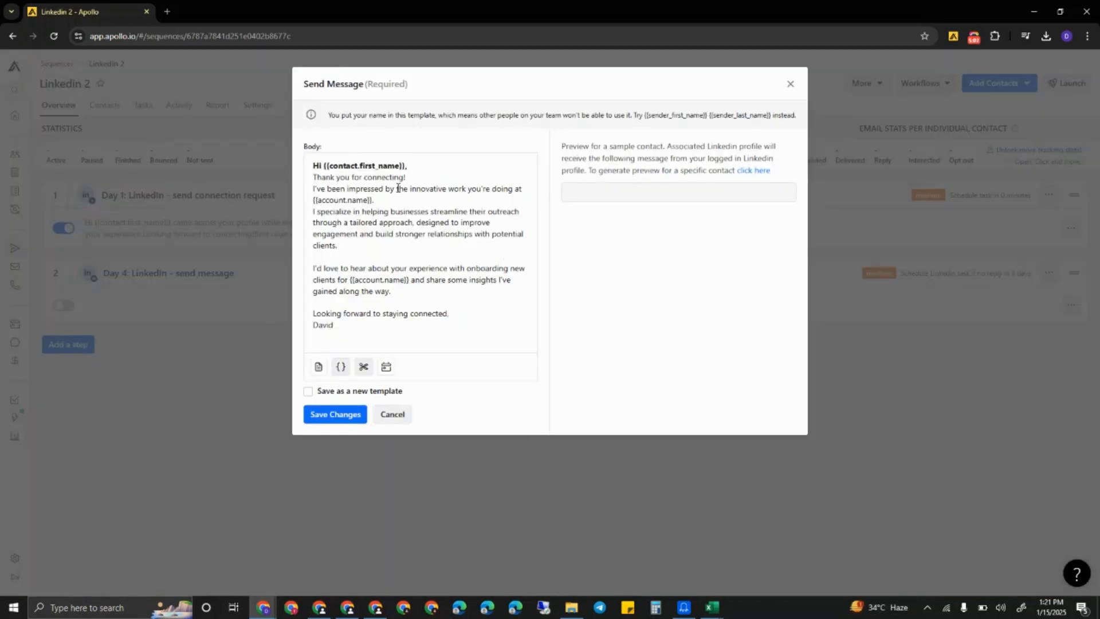
Preview the Day 4 message for the contact who is founder and CEO at Algo-Energy and review the personalised text
{"action": "left_click", "coordinate": [757, 171]}
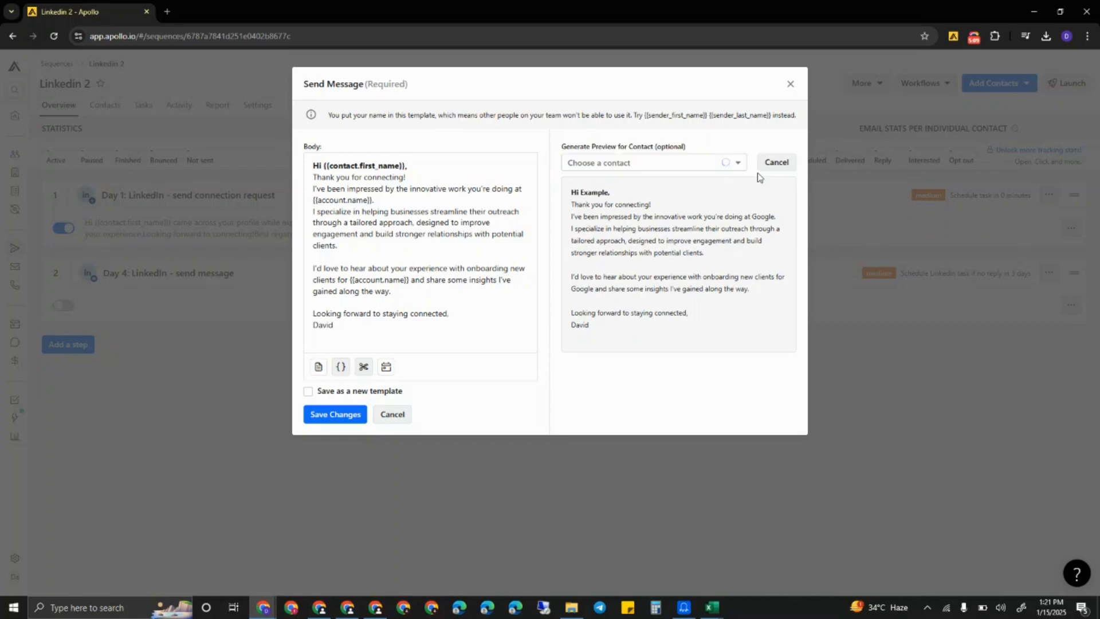
{"action": "left_click", "coordinate": [736, 164]}
{"action": "left_click", "coordinate": [602, 201]}
{"action": "left_click", "coordinate": [735, 163]}
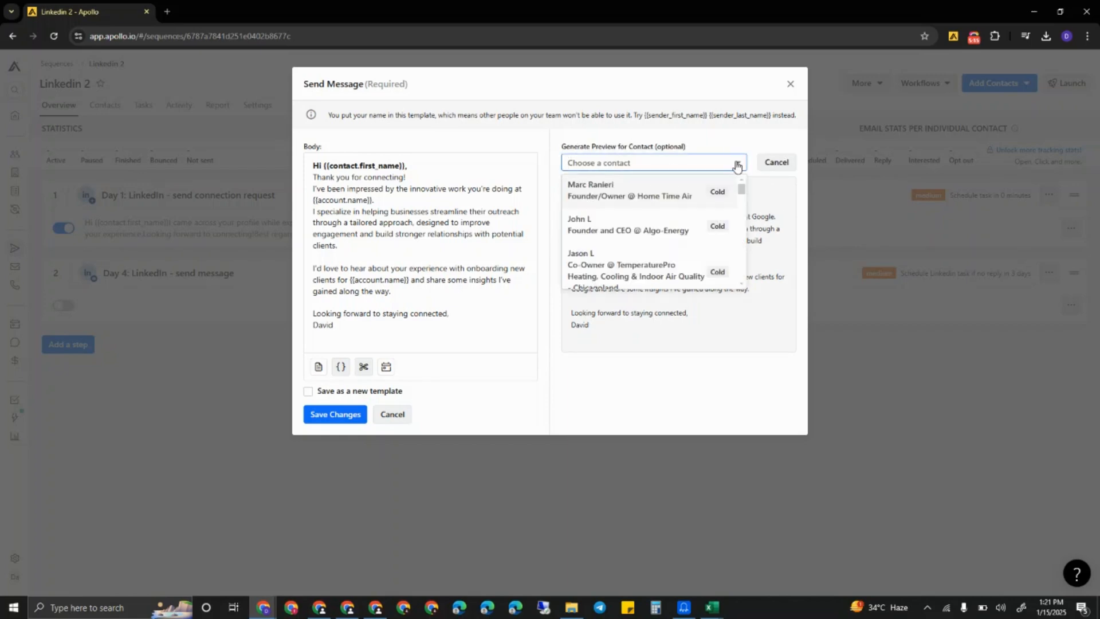
{"action": "left_click", "coordinate": [630, 229]}
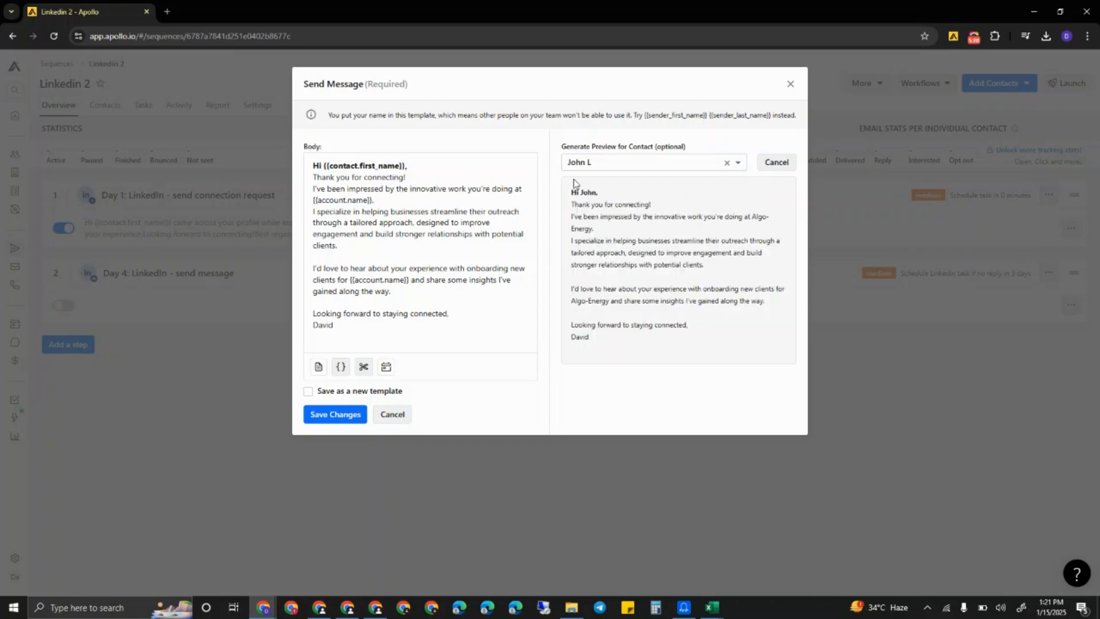
{"action": "left_click_drag", "start_coordinate": [673, 210], "coordinate": [526, 202]}
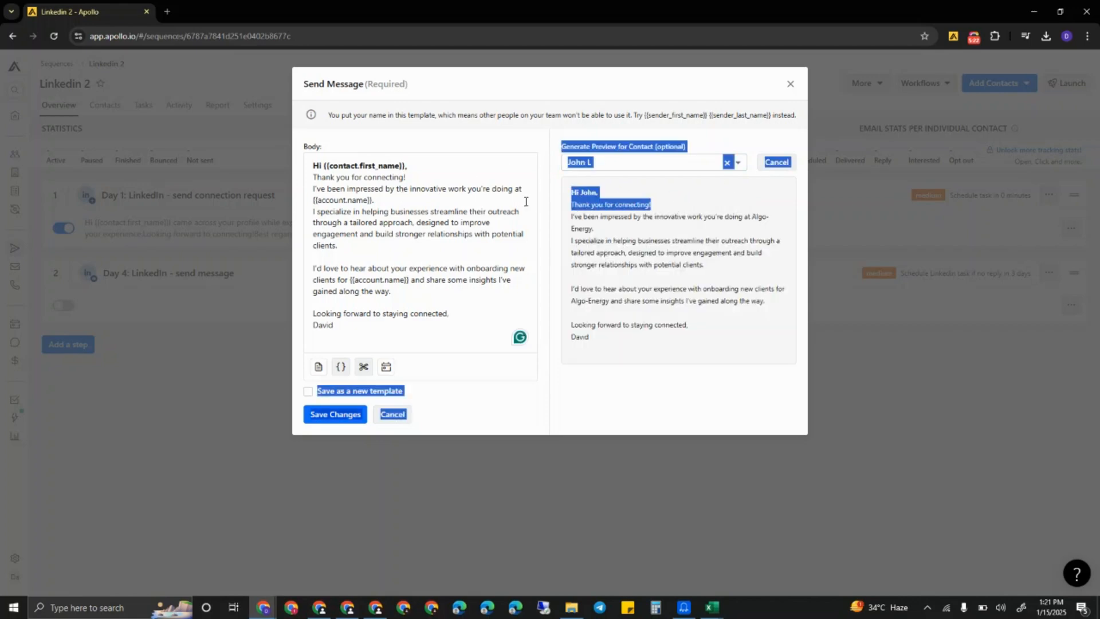
Save the LinkedIn message and activate it in the Day 4 step
{"action": "left_click", "coordinate": [654, 227]}
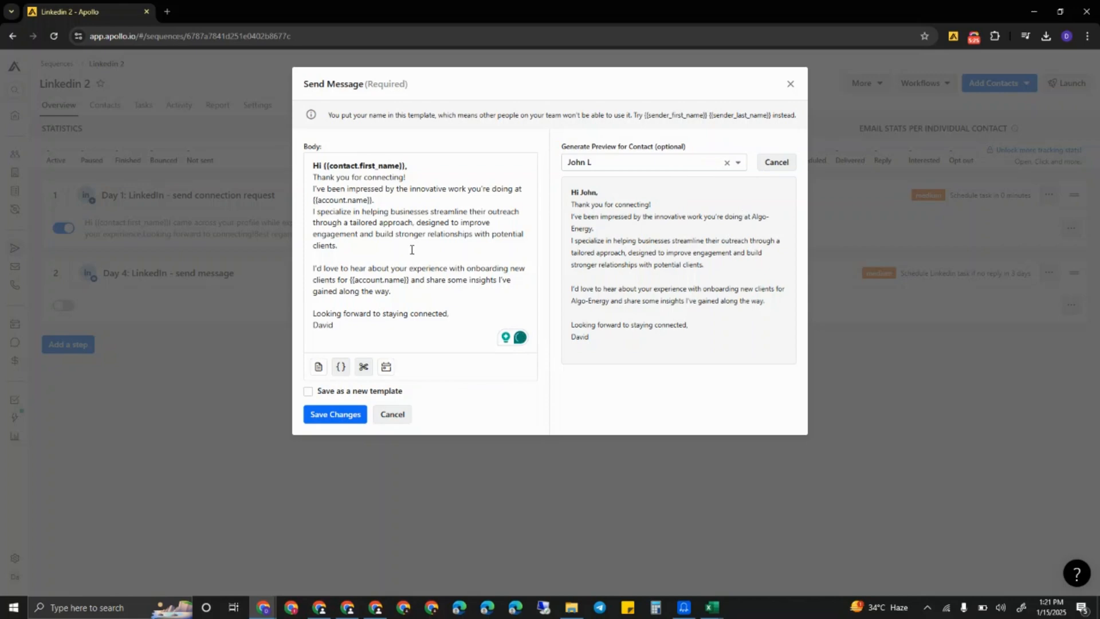
{"action": "left_click", "coordinate": [373, 200]}
{"action": "left_click_drag", "start_coordinate": [373, 200], "coordinate": [314, 200]}
{"action": "left_click", "coordinate": [314, 200]}
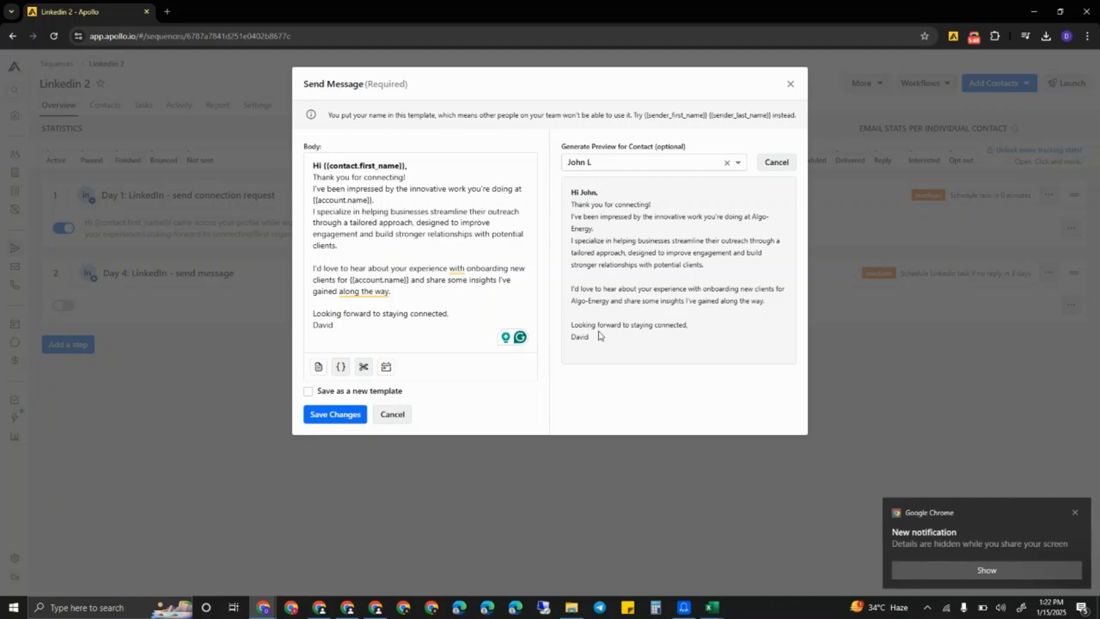
{"action": "left_click", "coordinate": [335, 413]}
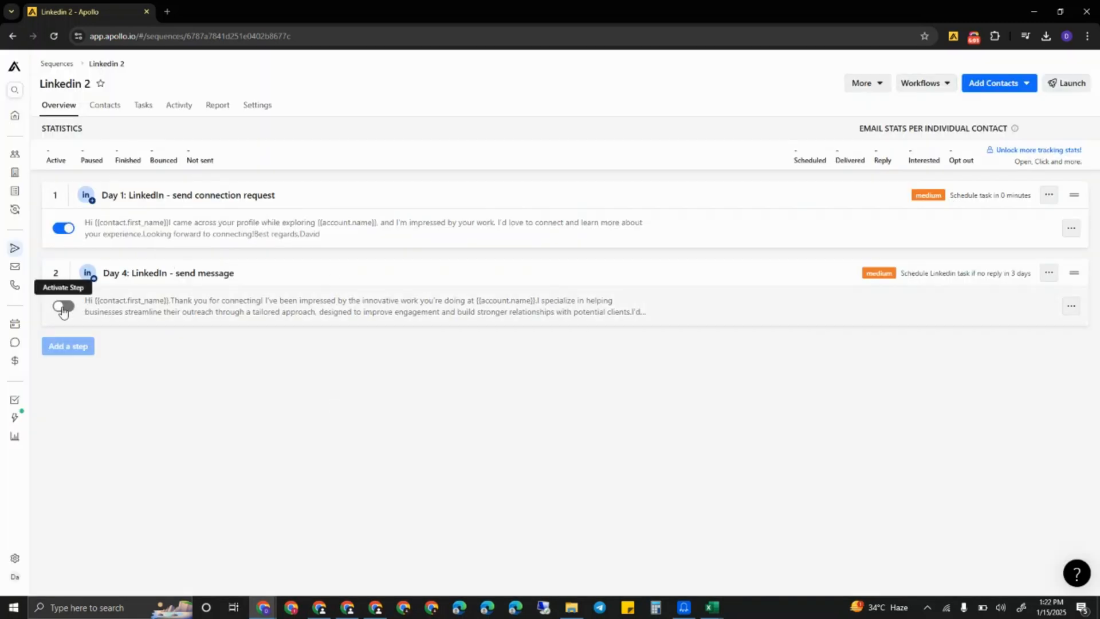
{"action": "left_click", "coordinate": [63, 306]}
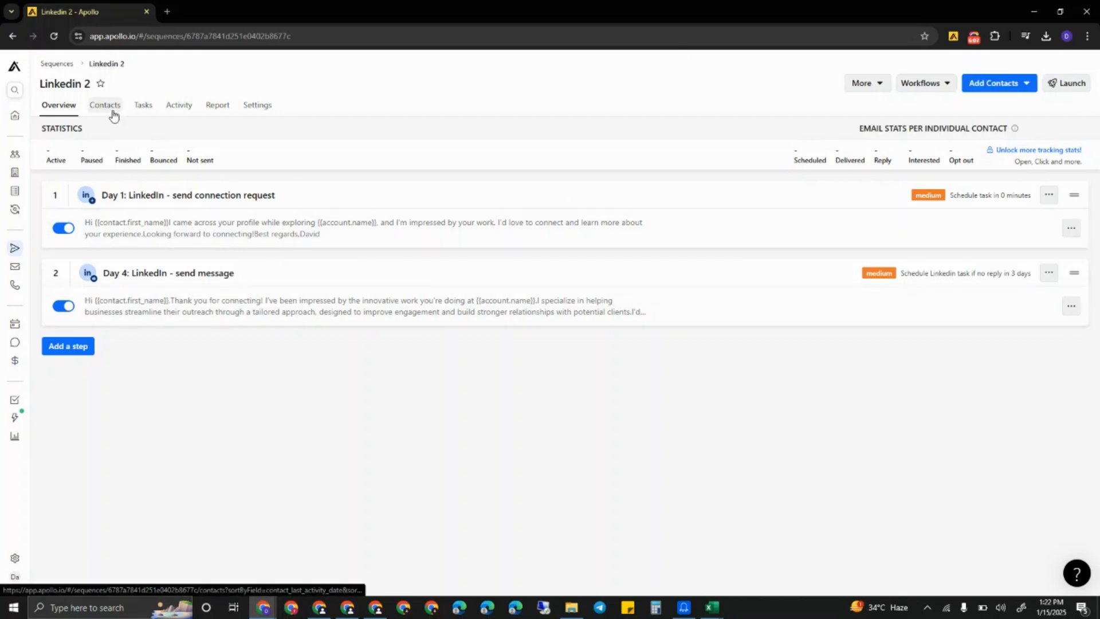
Add the contacts from the saved list "hvac" to the sequence and proceed to the selection review
{"action": "left_click", "coordinate": [1023, 89]}
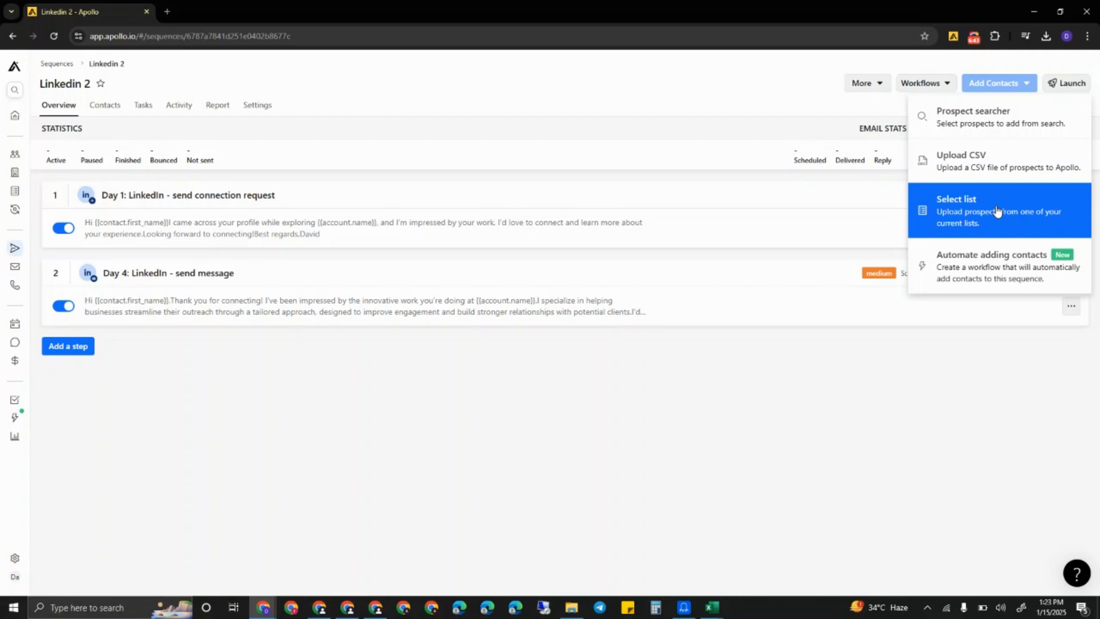
{"action": "left_click", "coordinate": [996, 211]}
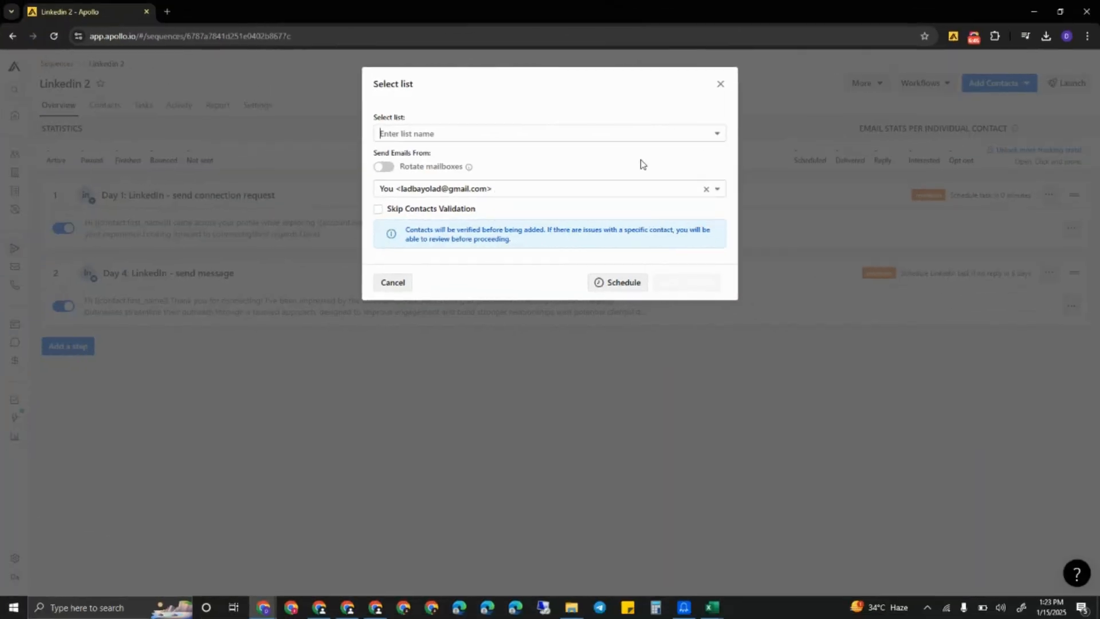
{"action": "left_click", "coordinate": [716, 134]}
{"action": "scroll", "coordinate": [559, 182], "scroll_direction": "down", "scroll_amount": 10}
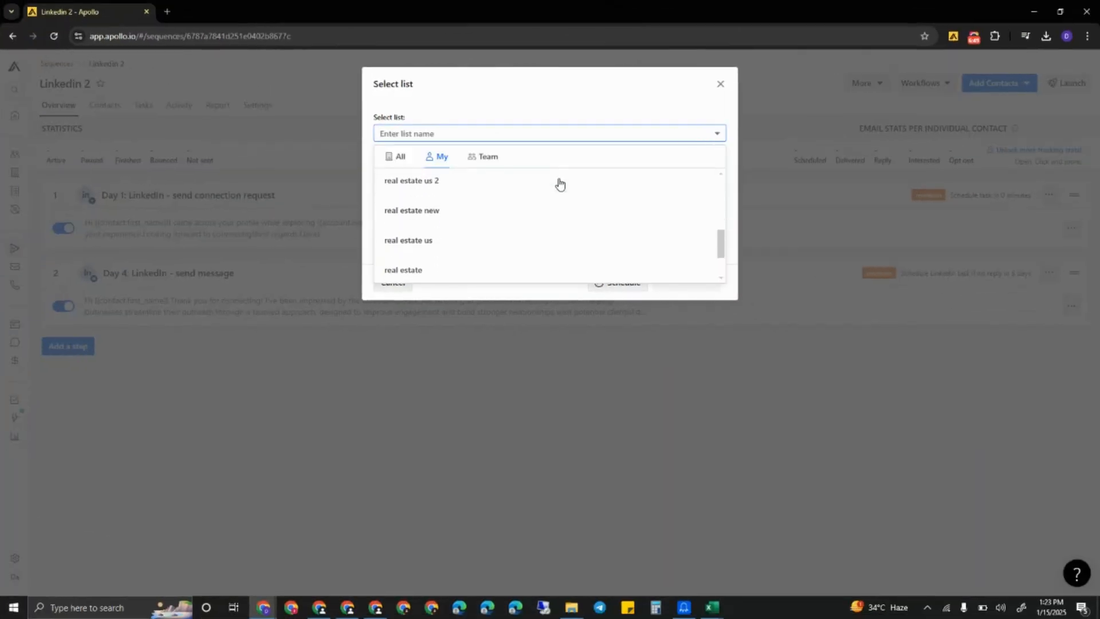
{"action": "scroll", "coordinate": [559, 182], "scroll_direction": "down", "scroll_amount": 1}
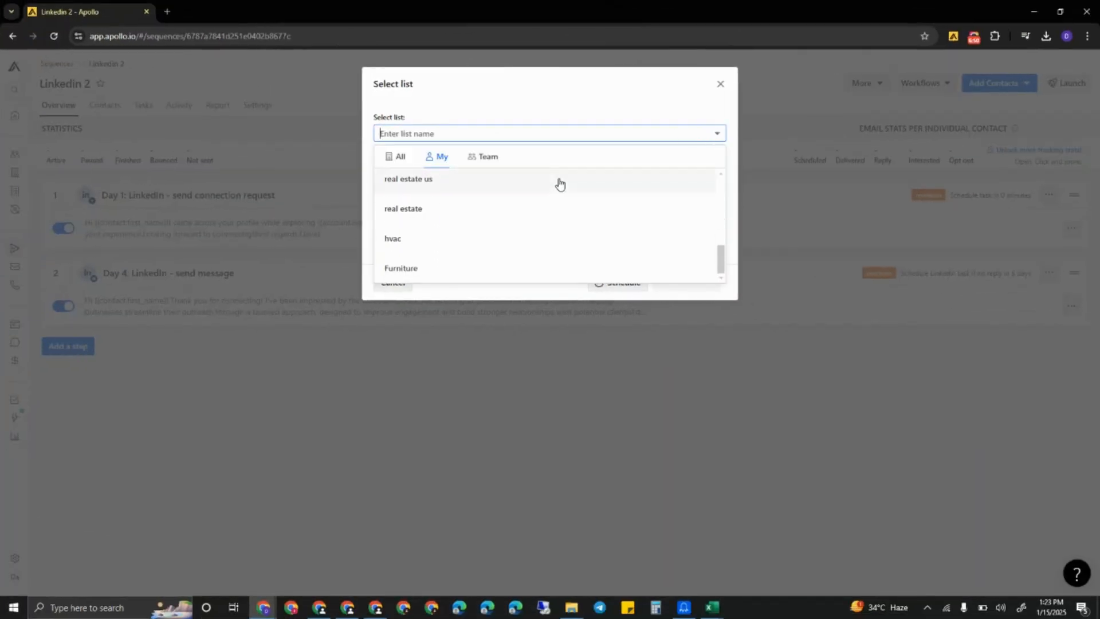
{"action": "left_click", "coordinate": [399, 250]}
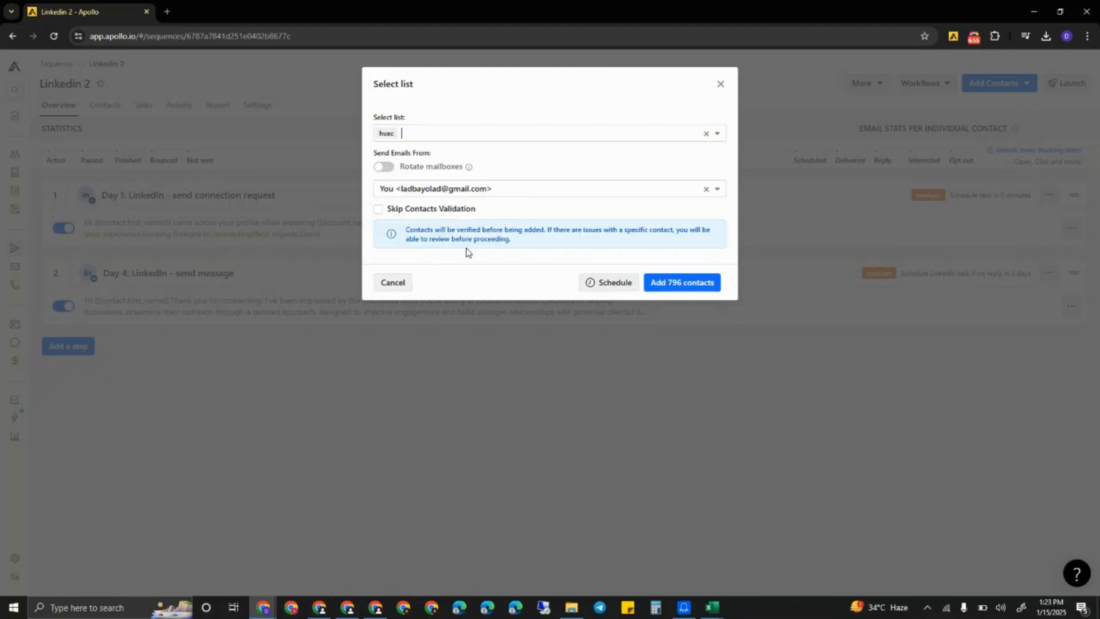
{"action": "left_click", "coordinate": [685, 283]}
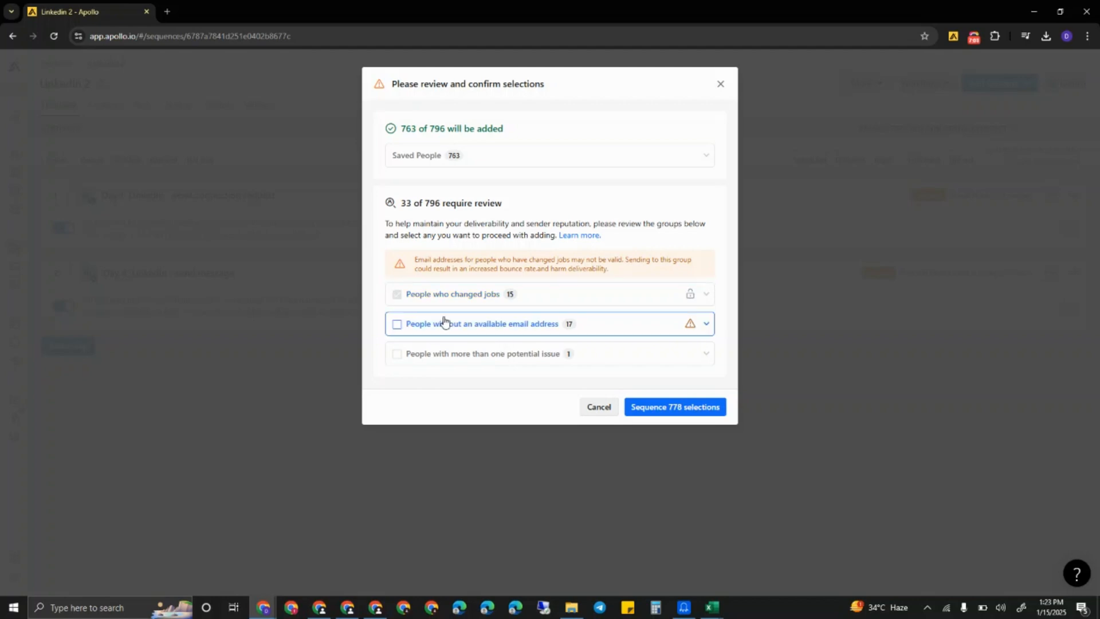
Include people without an available email address and people with more than one potential issue, confirm the additions, and launch the sequence
{"action": "left_click", "coordinate": [397, 323]}
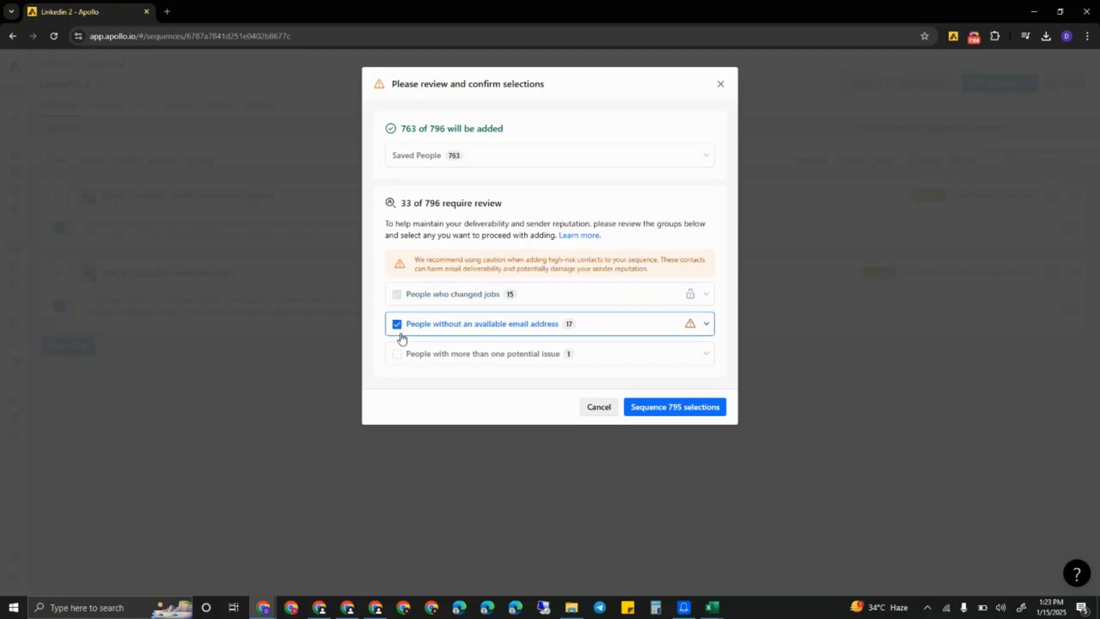
{"action": "left_click", "coordinate": [397, 353]}
{"action": "left_click", "coordinate": [706, 355]}
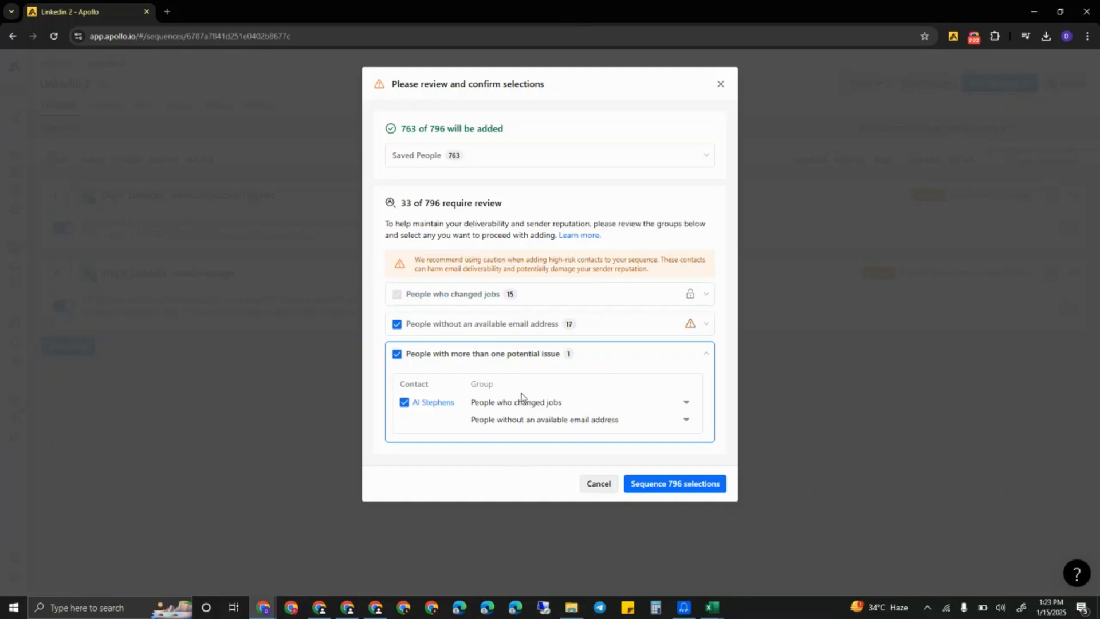
{"action": "mouse_move", "coordinate": [546, 359]}
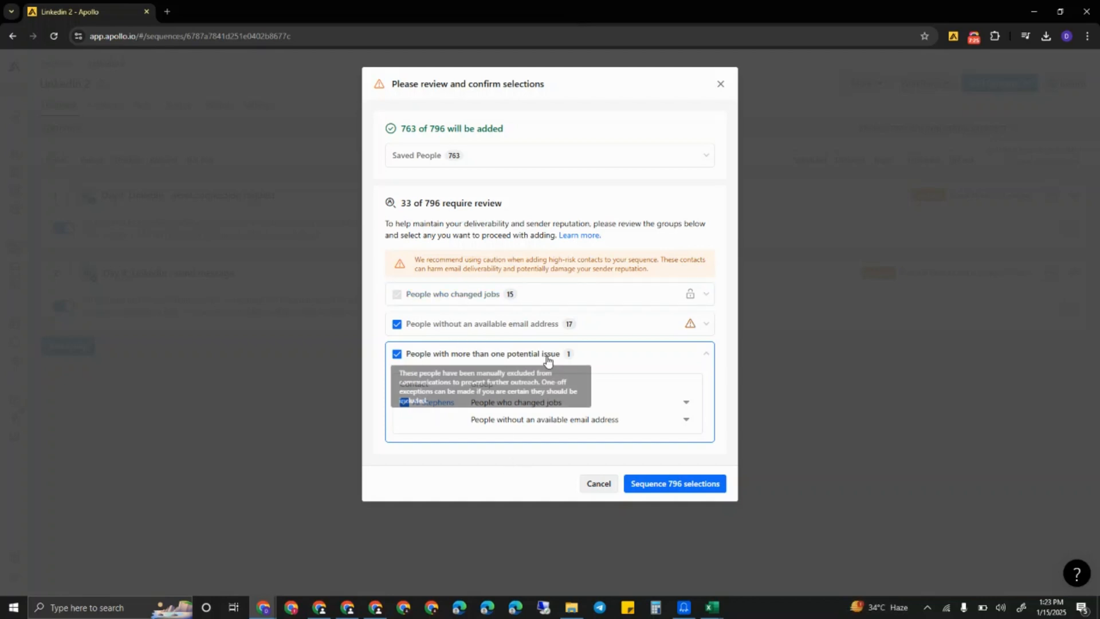
{"action": "left_click", "coordinate": [664, 483]}
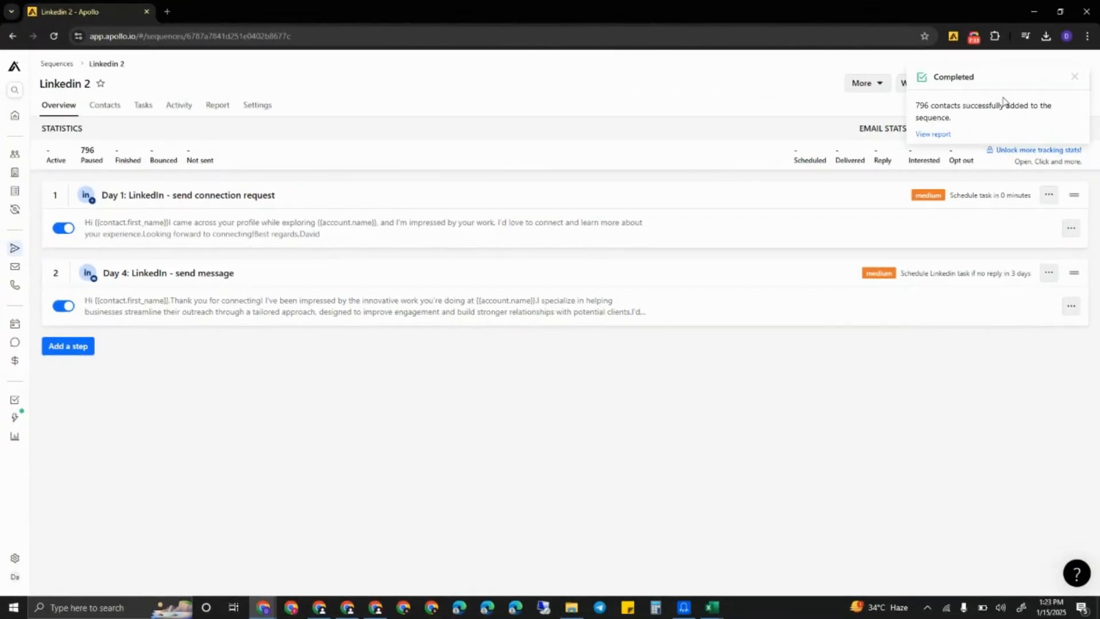
{"action": "left_click", "coordinate": [1074, 80]}
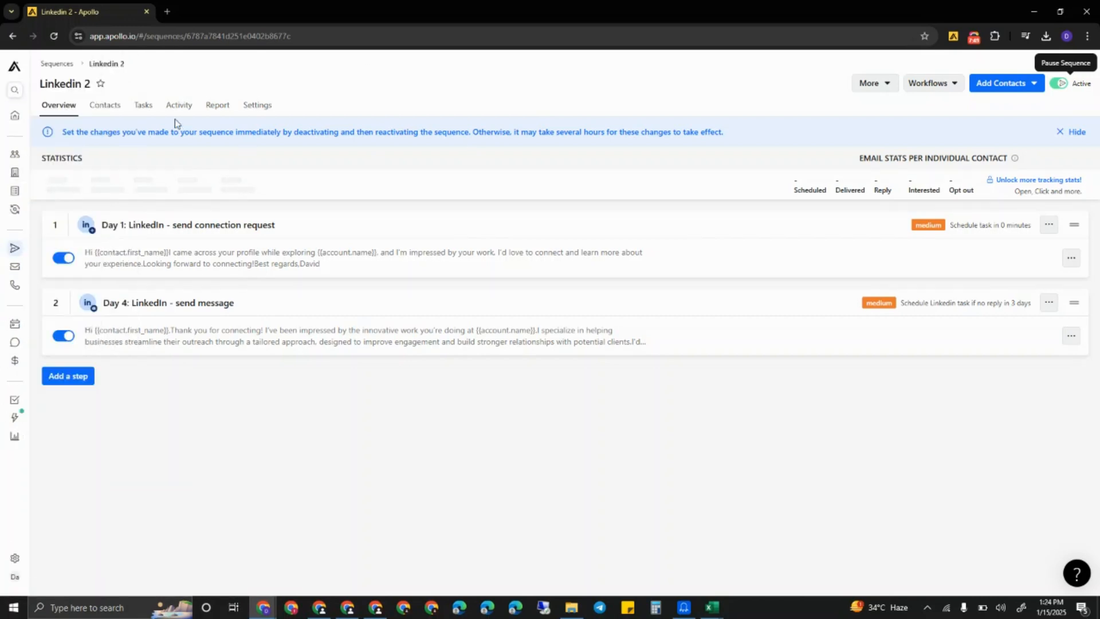
Select the first 5 connection request tasks of the sequence and execute them
{"action": "left_click", "coordinate": [144, 106]}
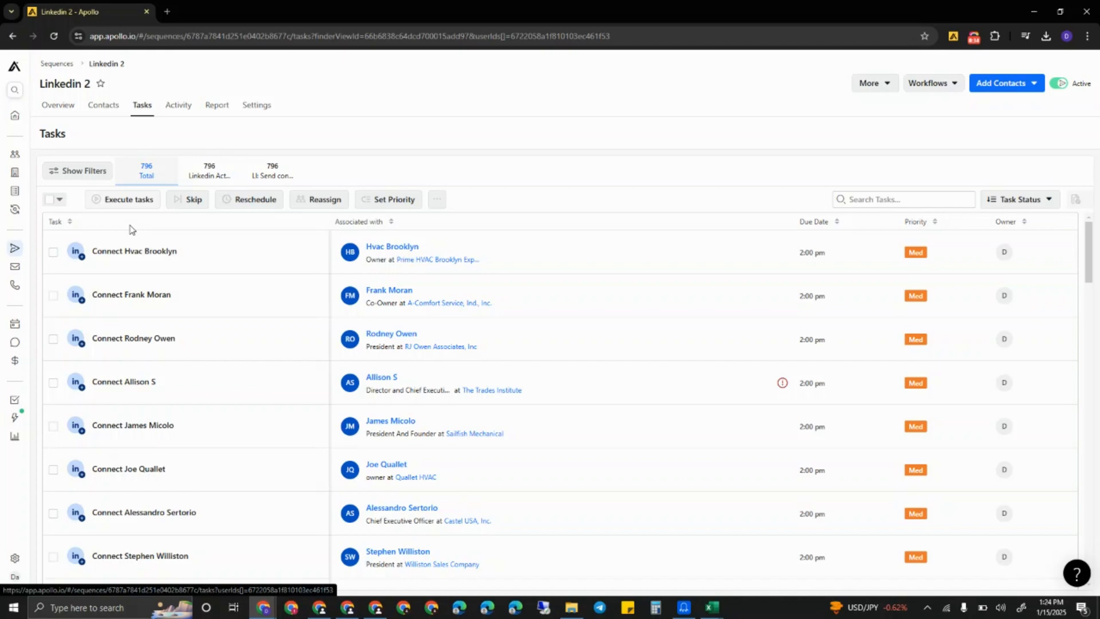
{"action": "left_click", "coordinate": [60, 200]}
{"action": "left_click", "coordinate": [143, 296]}
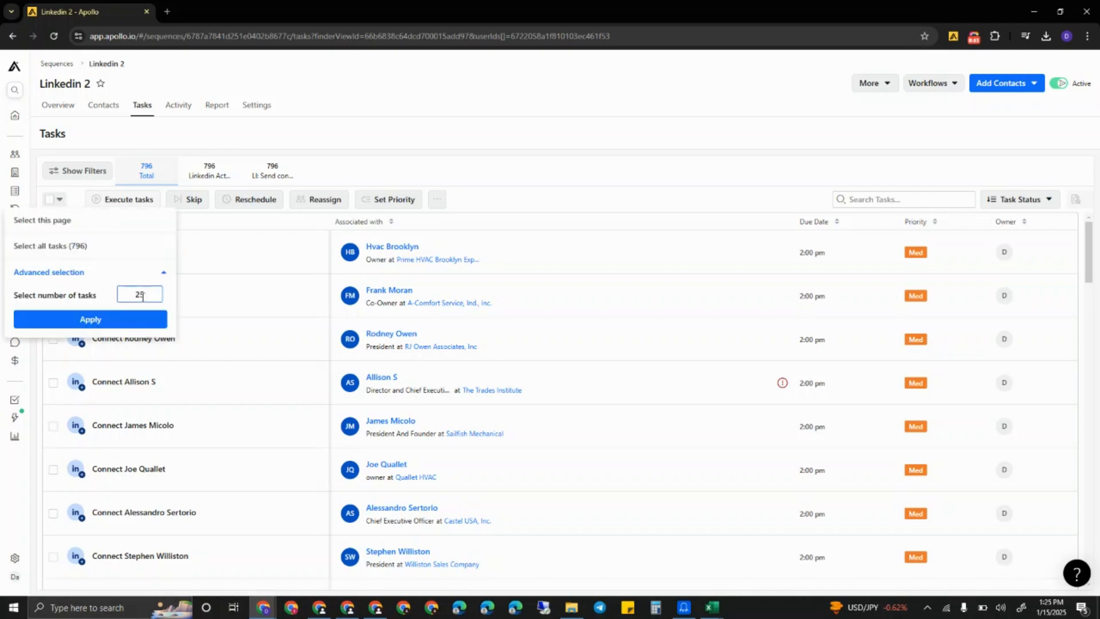
{"action": "key", "text": "BackSpace"}
{"action": "key", "text": "Return"}
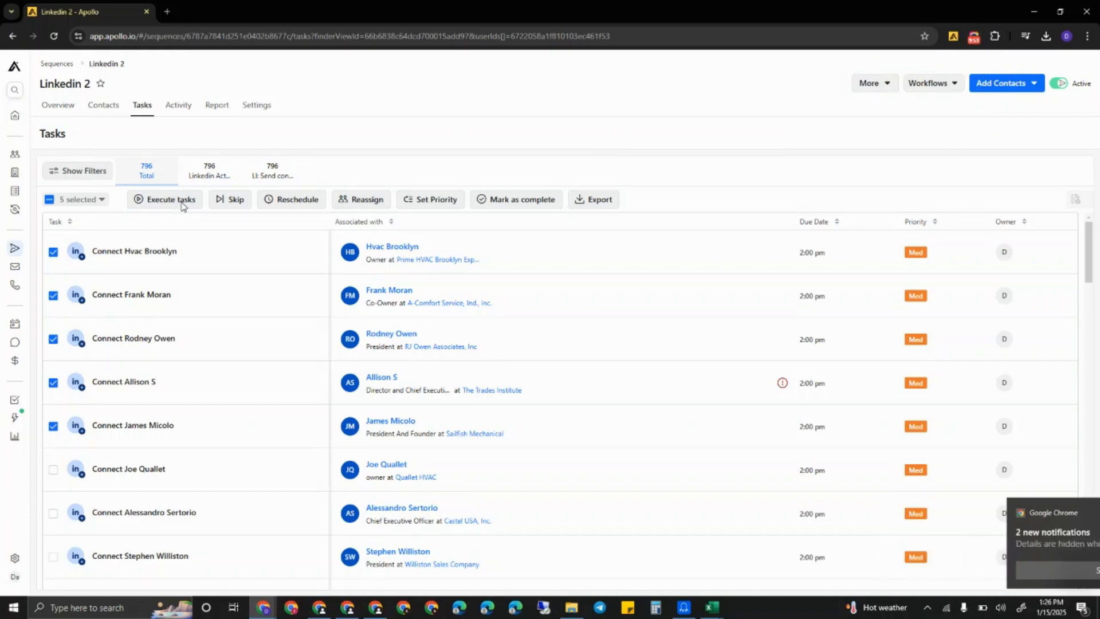
{"action": "left_click", "coordinate": [974, 36]}
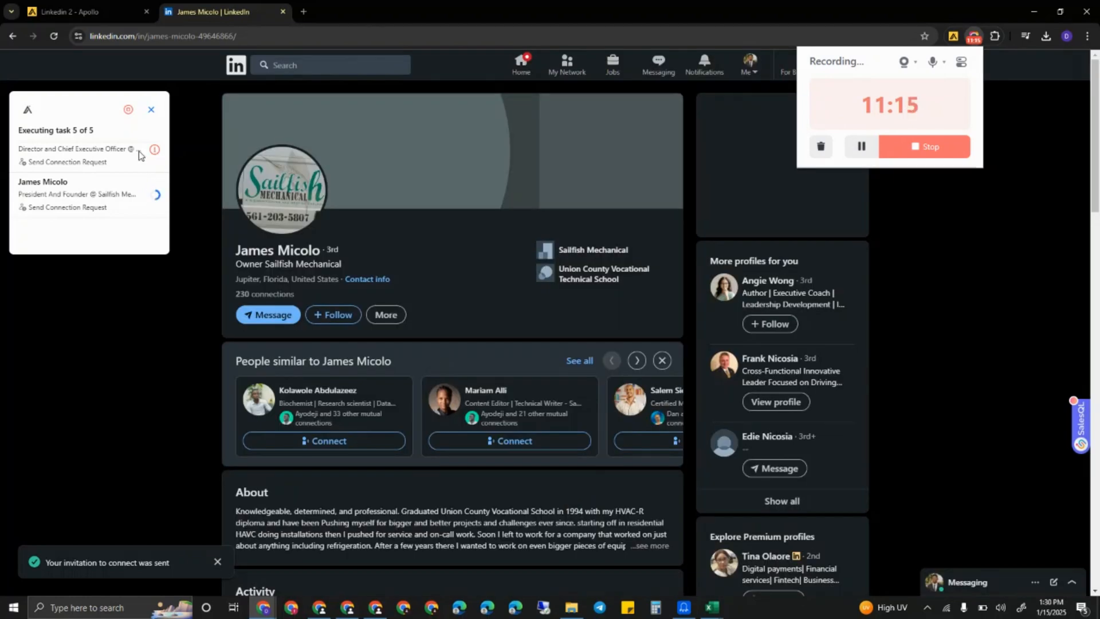
Examine the execution status of each connection request in the task queue on LinkedIn
{"action": "scroll", "coordinate": [127, 159], "scroll_direction": "up", "scroll_amount": 1}
{"action": "mouse_move", "coordinate": [153, 217]}
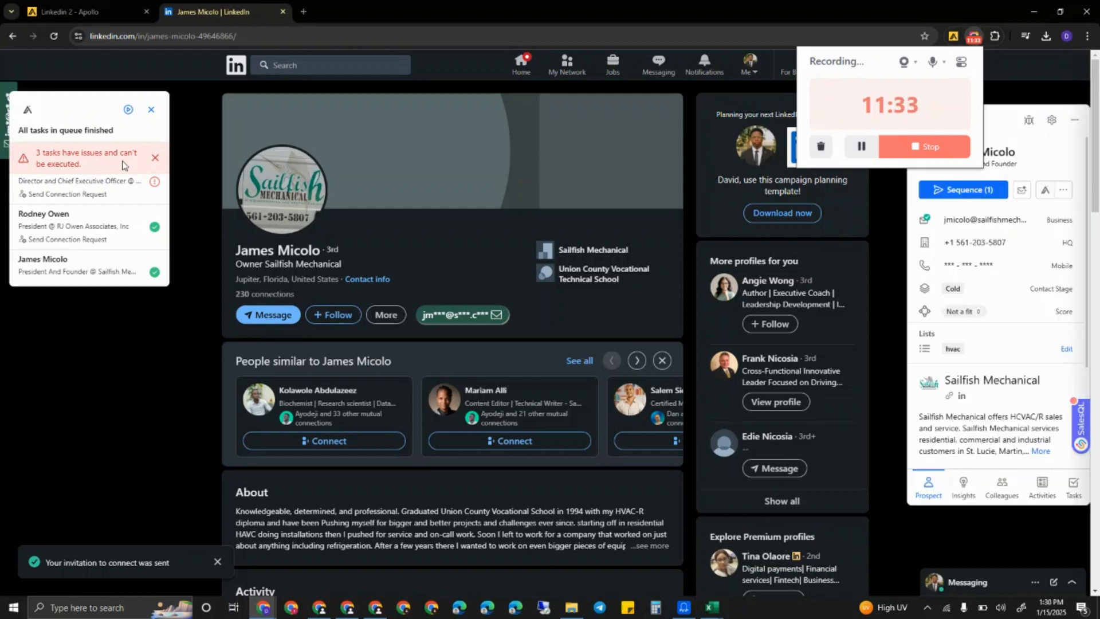
{"action": "scroll", "coordinate": [113, 213], "scroll_direction": "up", "scroll_amount": 1}
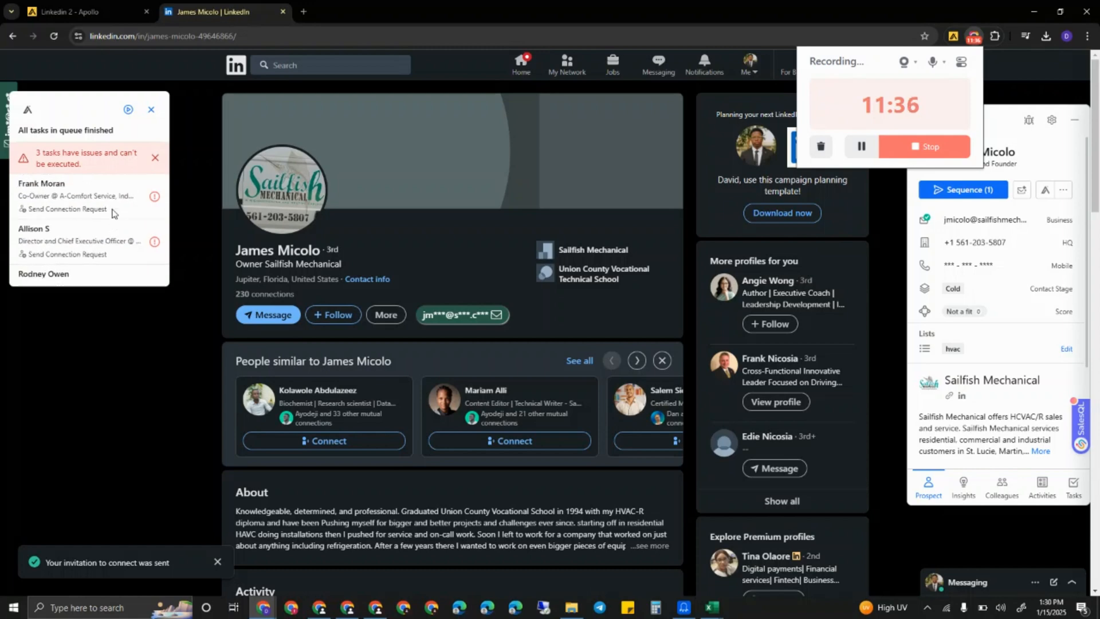
{"action": "scroll", "coordinate": [112, 213], "scroll_direction": "down", "scroll_amount": 2}
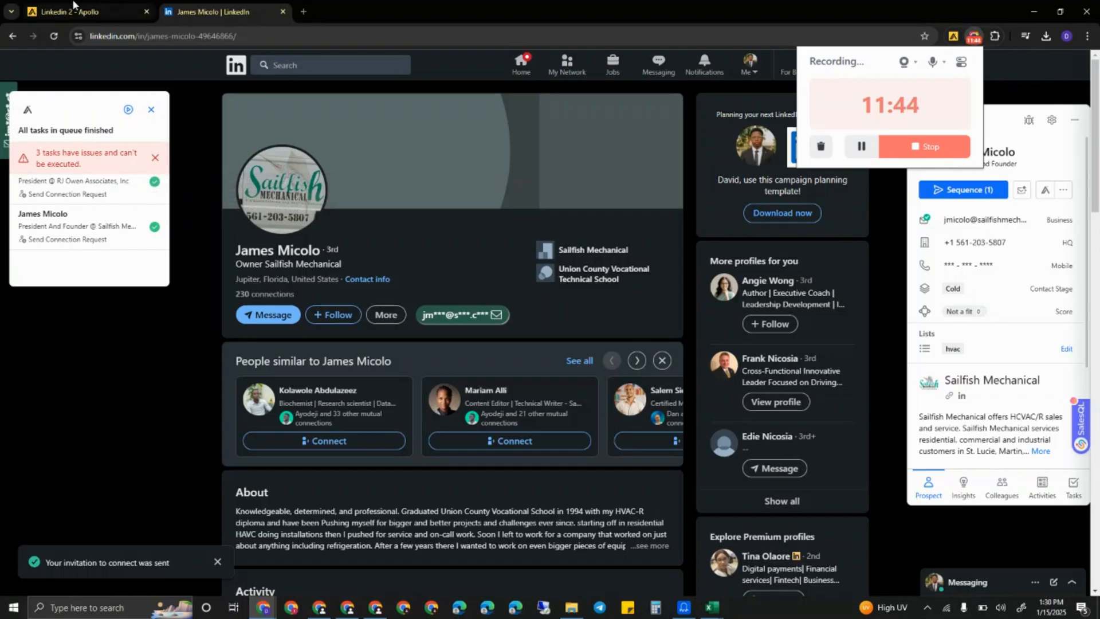
Return to the sequence's tasks in Apollo and filter them to the LinkedIn send message tasks
{"action": "left_click", "coordinate": [128, 200]}
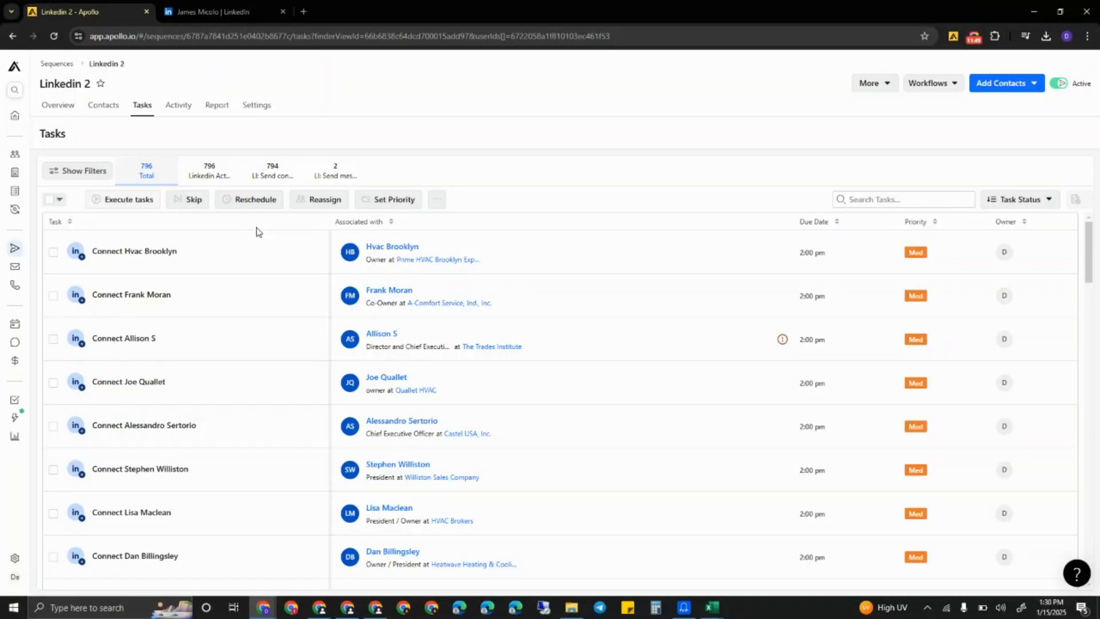
{"action": "left_click", "coordinate": [335, 172]}
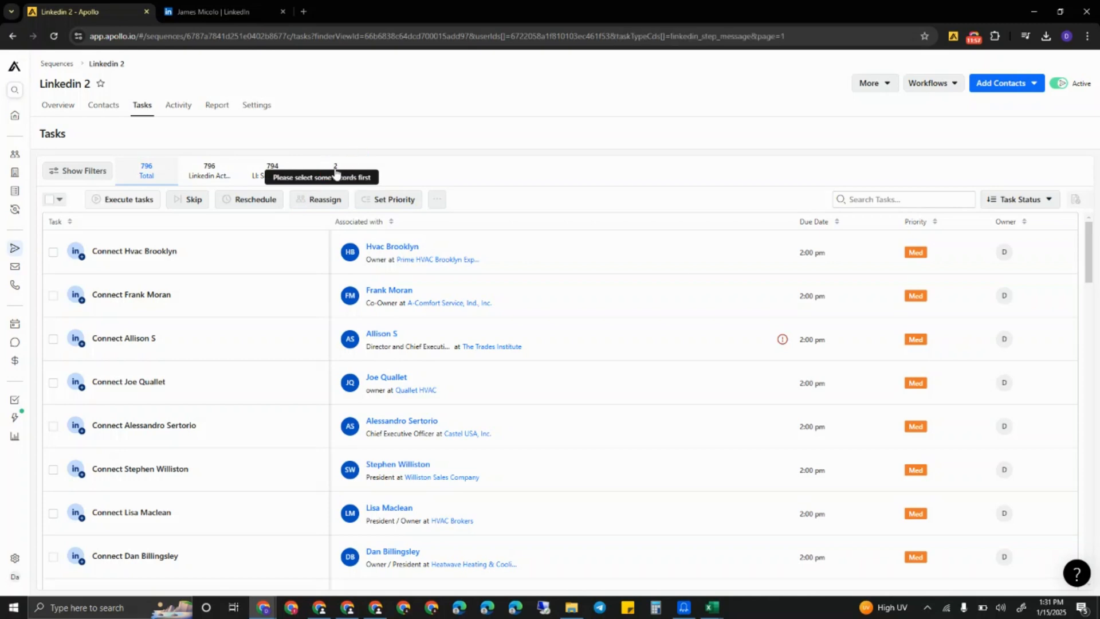